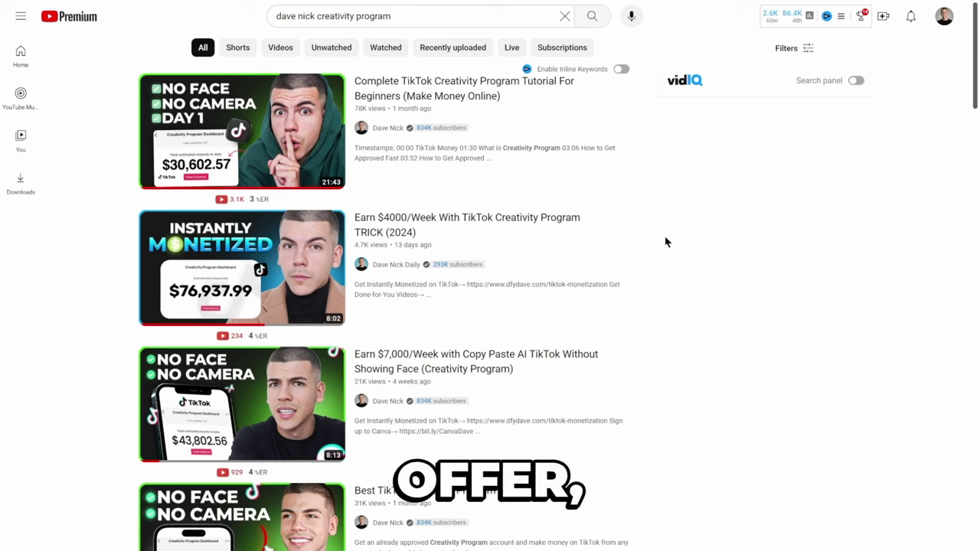
# Open the "Complete TikTok Creativity Program Tutorial For Beginners" video on YouTube, pause it and copy its share link
pyautogui.moveTo(545, 291)
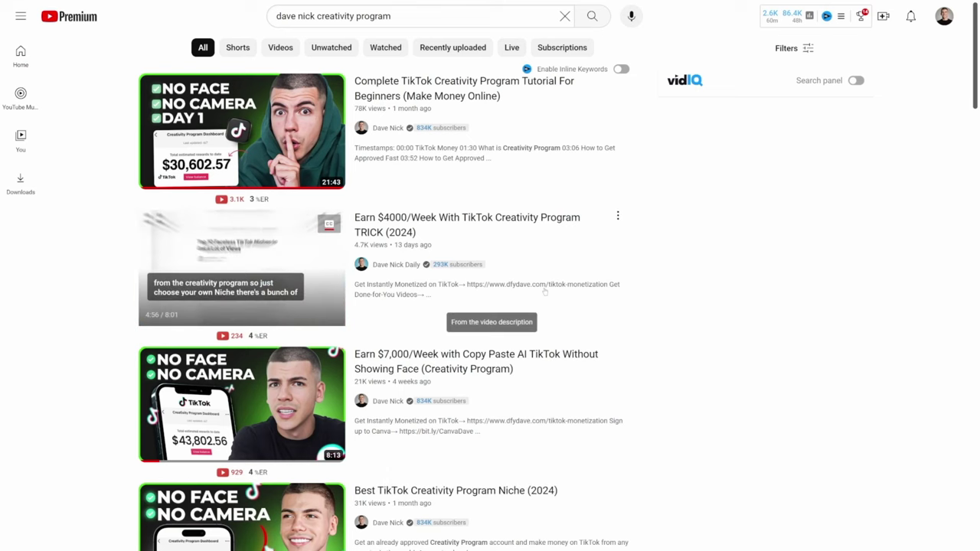
pyautogui.click(460, 107)
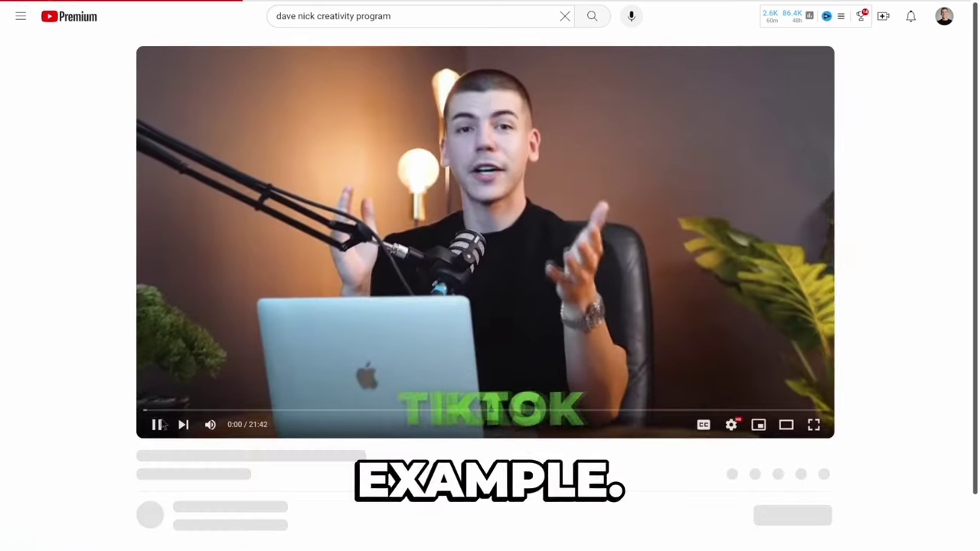
pyautogui.click(159, 426)
pyautogui.click(612, 478)
pyautogui.click(595, 342)
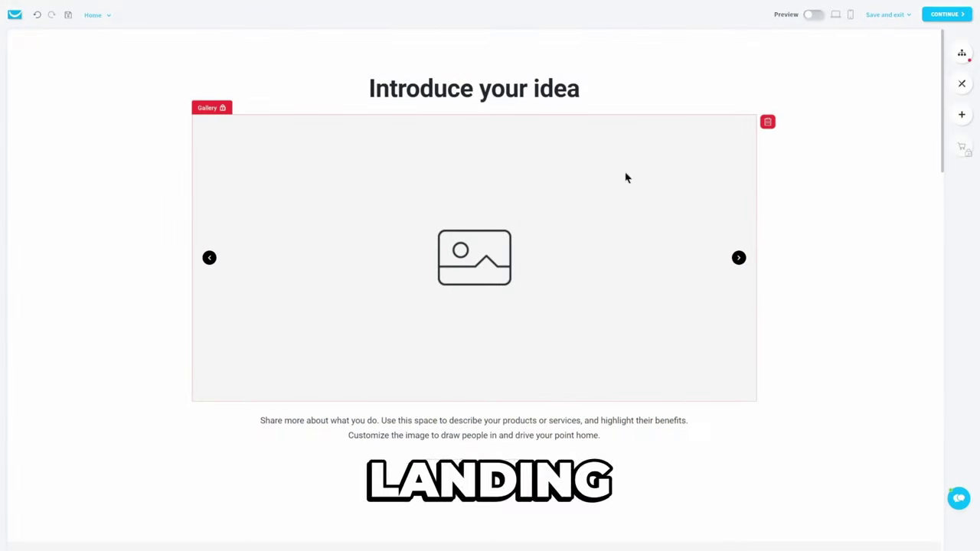
# In the GetResponse landing page editor, replace the "Introduce your idea" heading with "New TikTok HACK Pays Beginners $30,000/Month..."
pyautogui.click(494, 95)
pyautogui.doubleClick(481, 87)
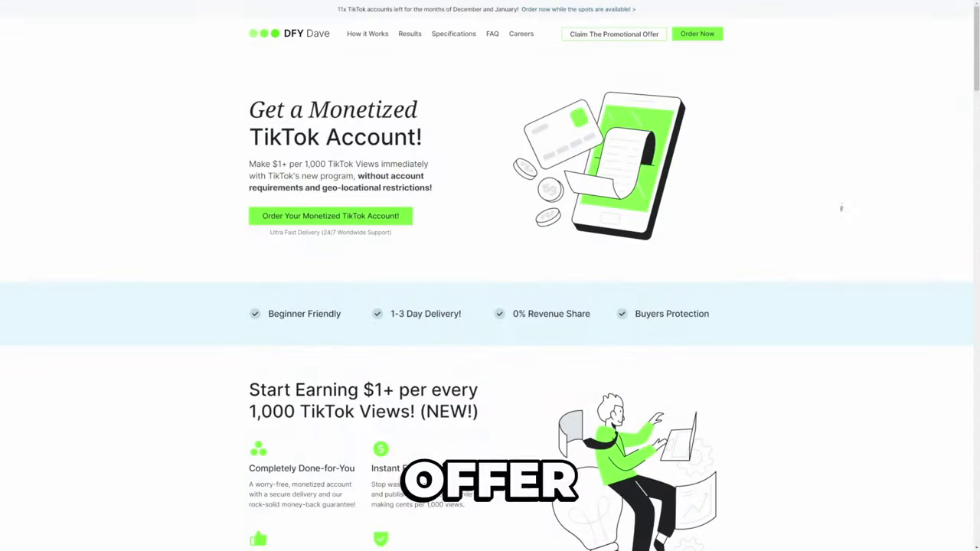
pyautogui.hotkey('ctrl', '+')
pyautogui.hotkey('ctrl', '+')
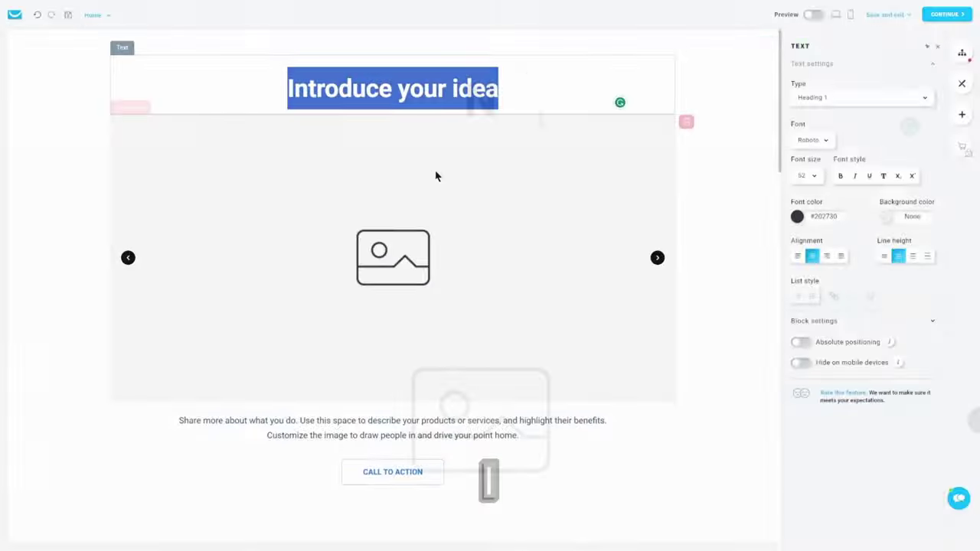
pyautogui.write('New Tik')
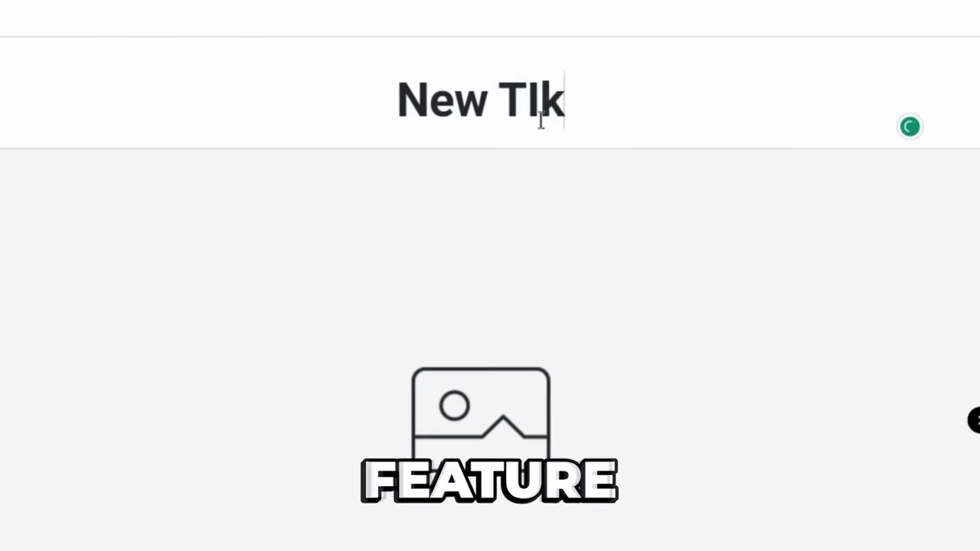
pyautogui.write('Tok HACK Pays Beginners $30,000/Month...')
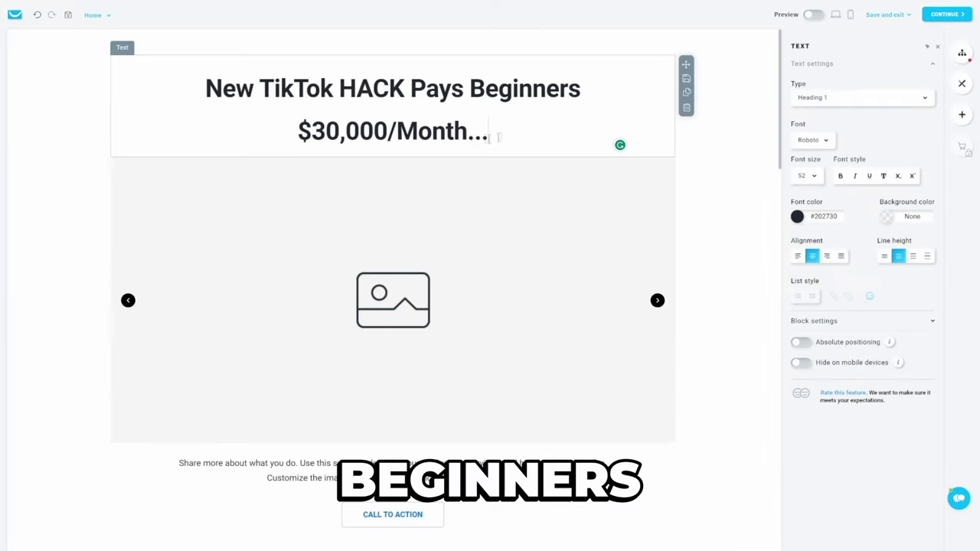
# Set the entire headline in the Montserrat font with the tightest line height
pyautogui.moveTo(498, 136); pyautogui.dragTo(264, 89)
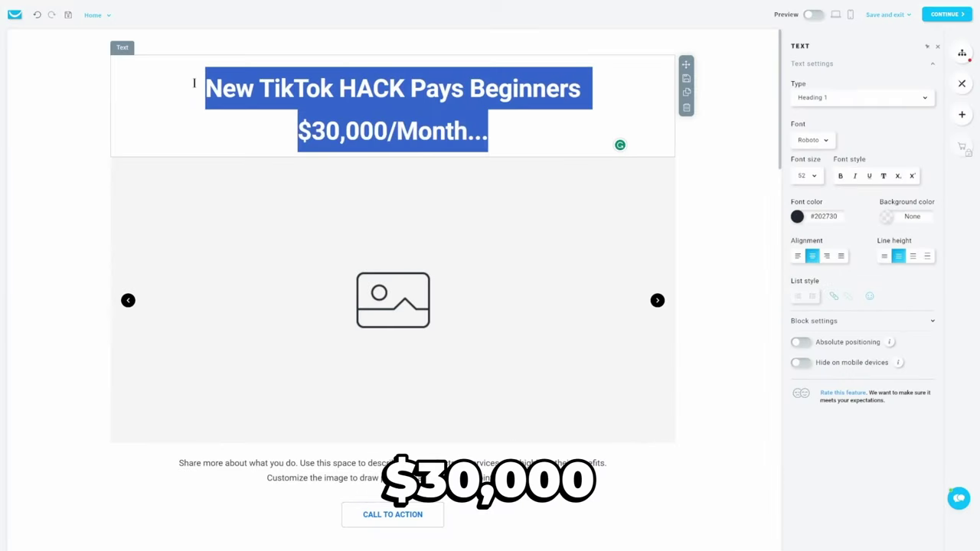
pyautogui.click(817, 145)
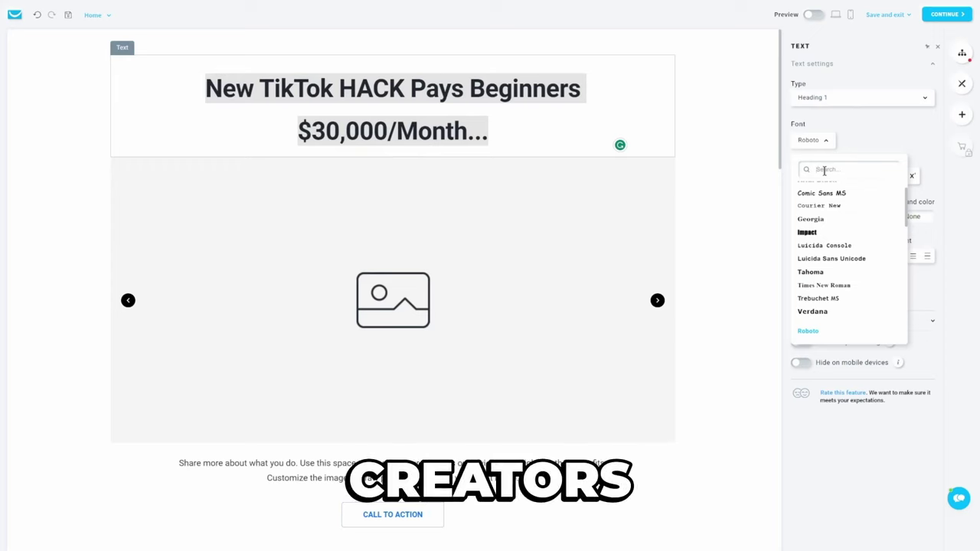
pyautogui.write('mo')
pyautogui.click(828, 213)
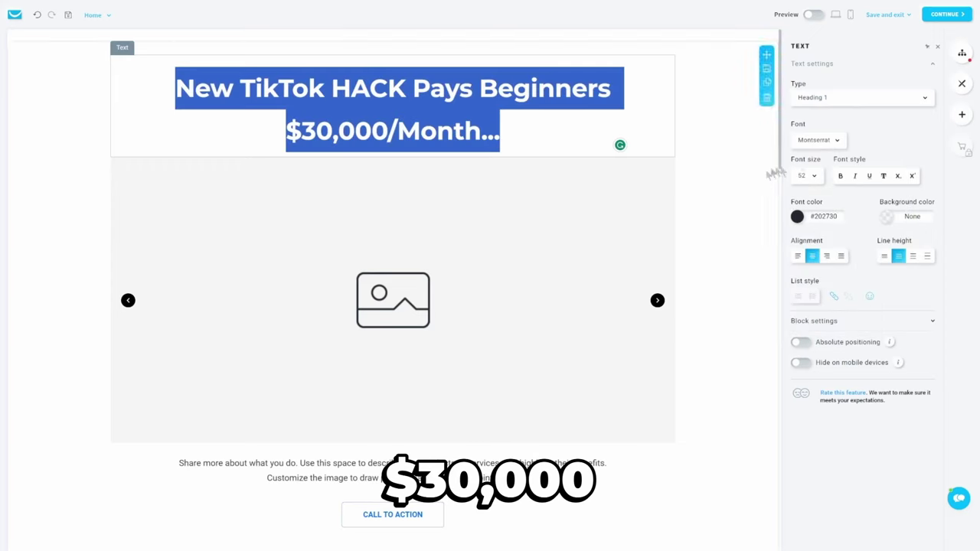
pyautogui.click(885, 255)
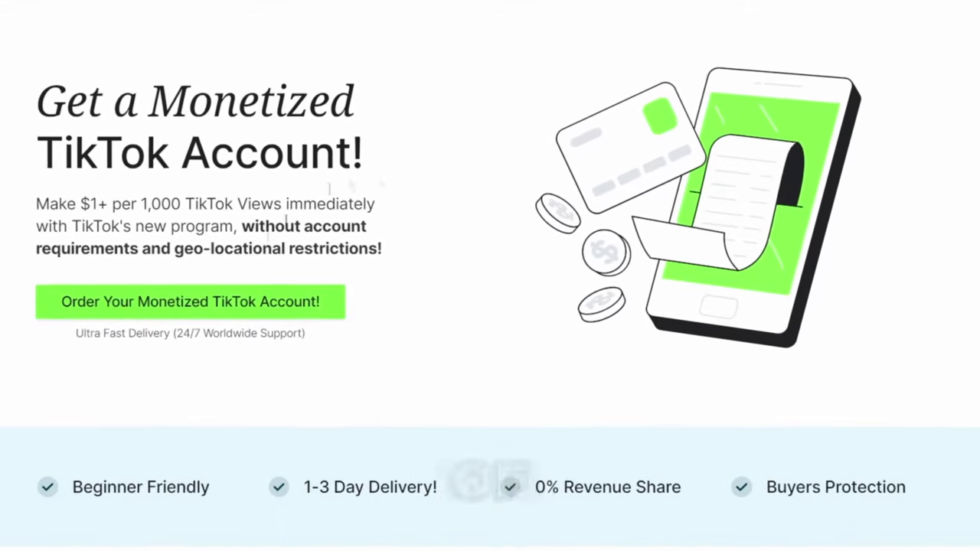
# Get the offer page's green with the Colors from Image tool and apply it to the word HACK in the headline
pyautogui.scroll(-8, 110, 270)
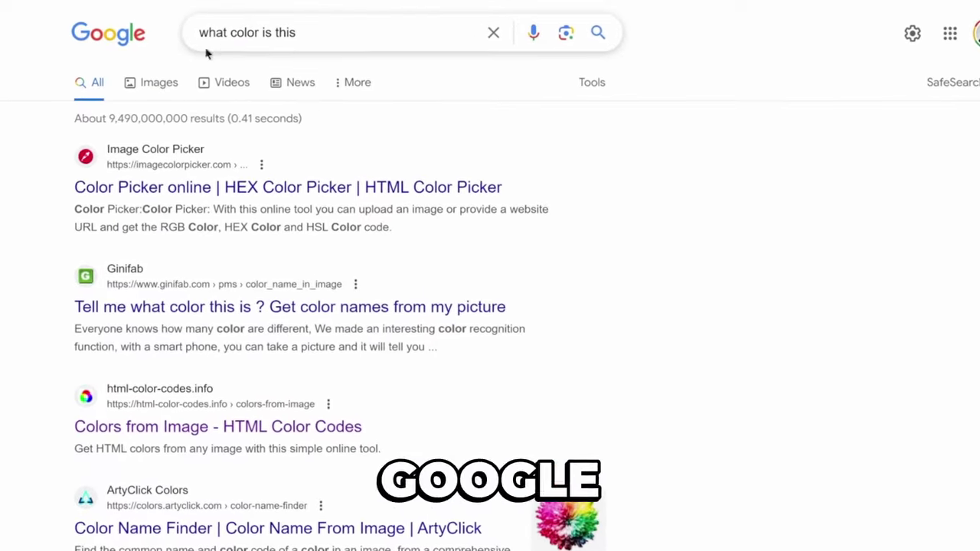
pyautogui.click(161, 437)
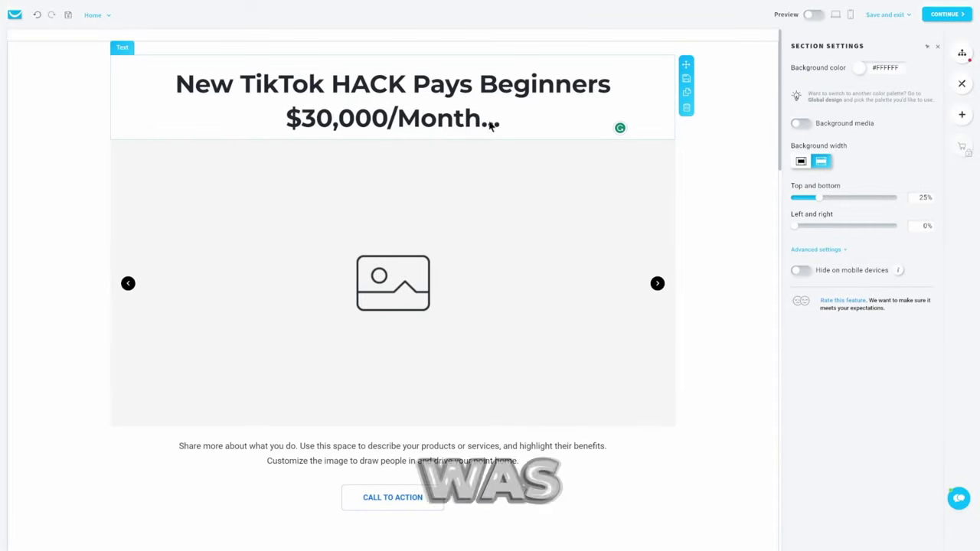
pyautogui.click(490, 125)
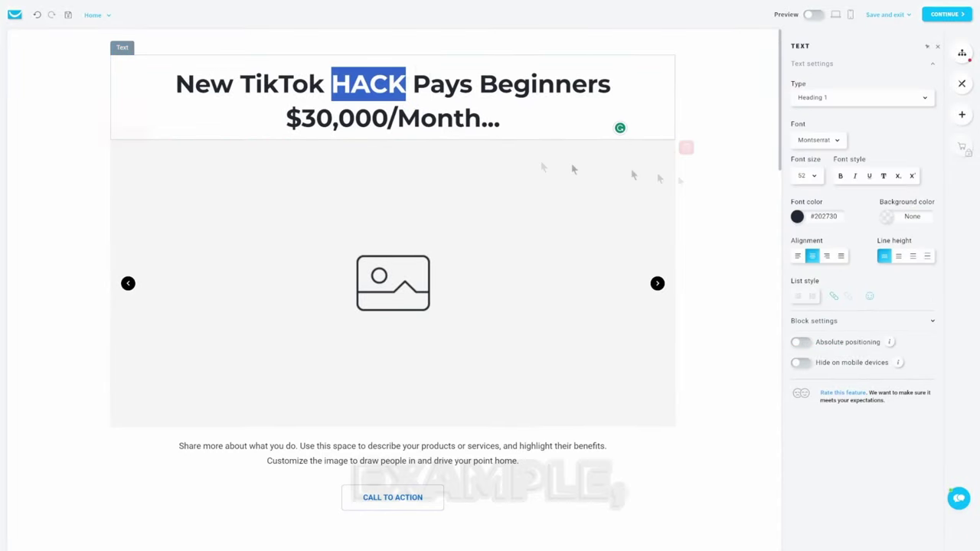
pyautogui.click(797, 217)
pyautogui.doubleClick(846, 434)
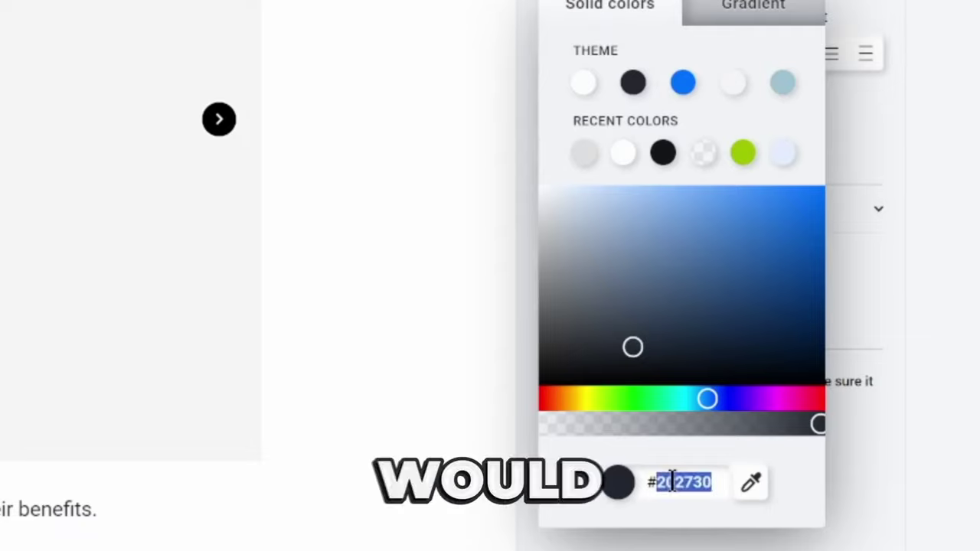
pyautogui.click(410, 165)
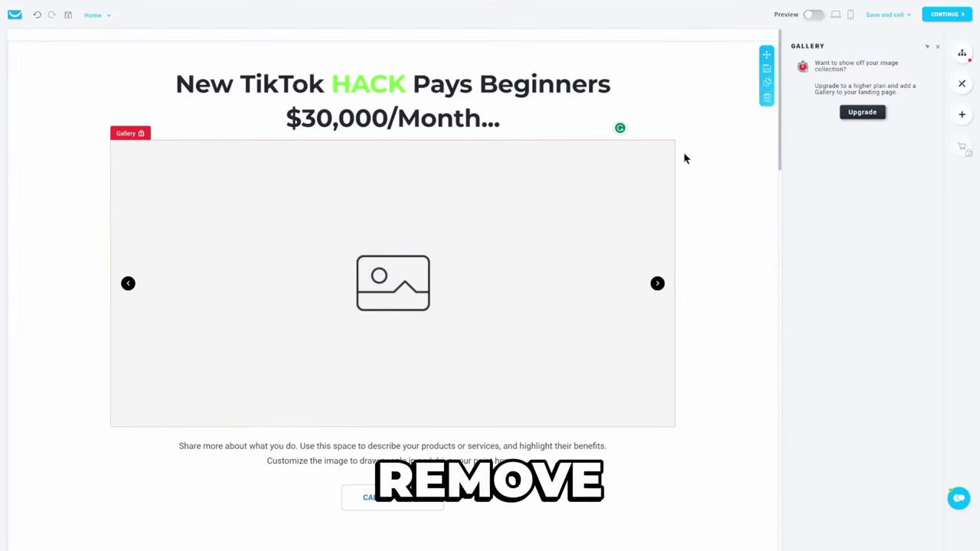
# Replace the gallery below the headline with a video element that uses the copied YouTube link
pyautogui.click(686, 147)
pyautogui.click(962, 114)
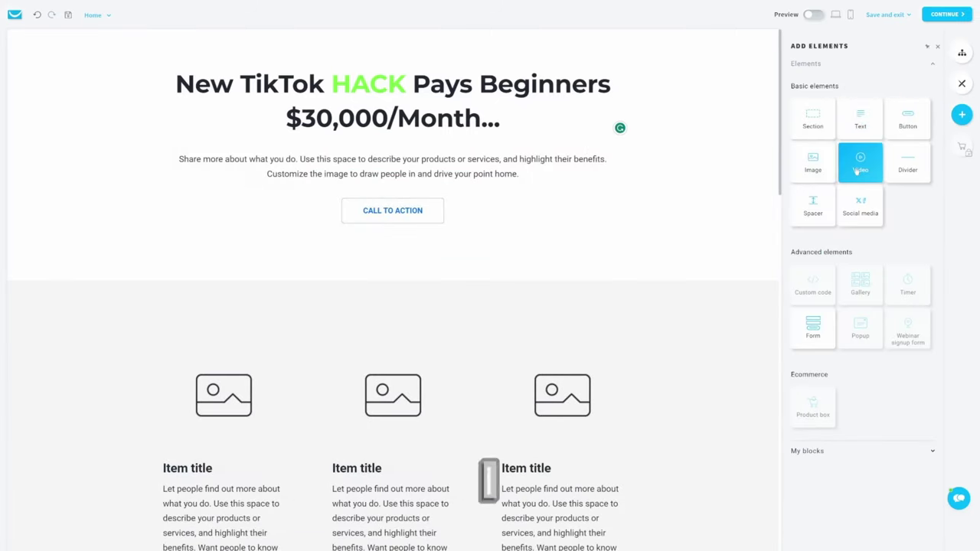
pyautogui.moveTo(865, 157); pyautogui.dragTo(414, 174)
pyautogui.click(555, 162)
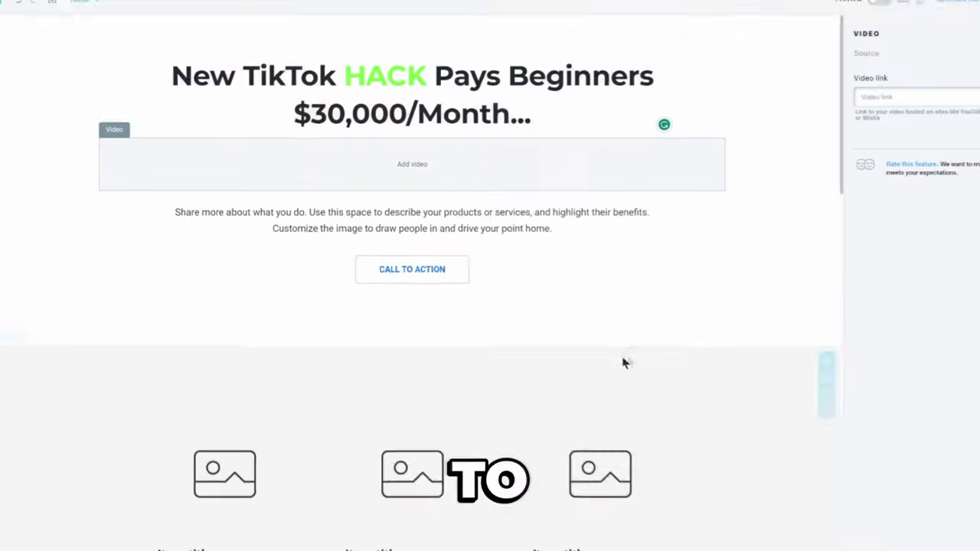
pyautogui.click(911, 97)
pyautogui.hotkey('ctrl', 'v')
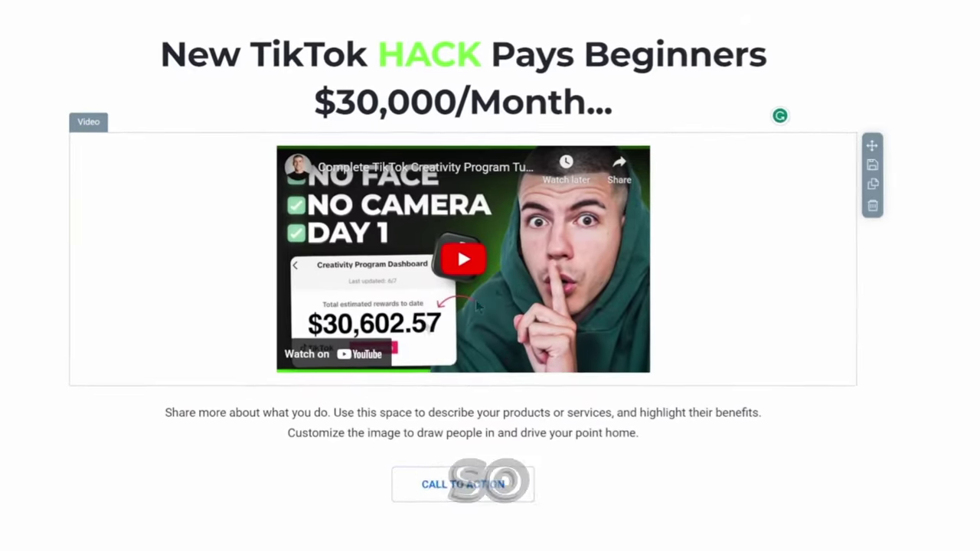
# Replace the paragraph under the video with "Click here to get INSTANTLY monetized on TikTok" in the Montserrat font
pyautogui.tripleClick(145, 425)
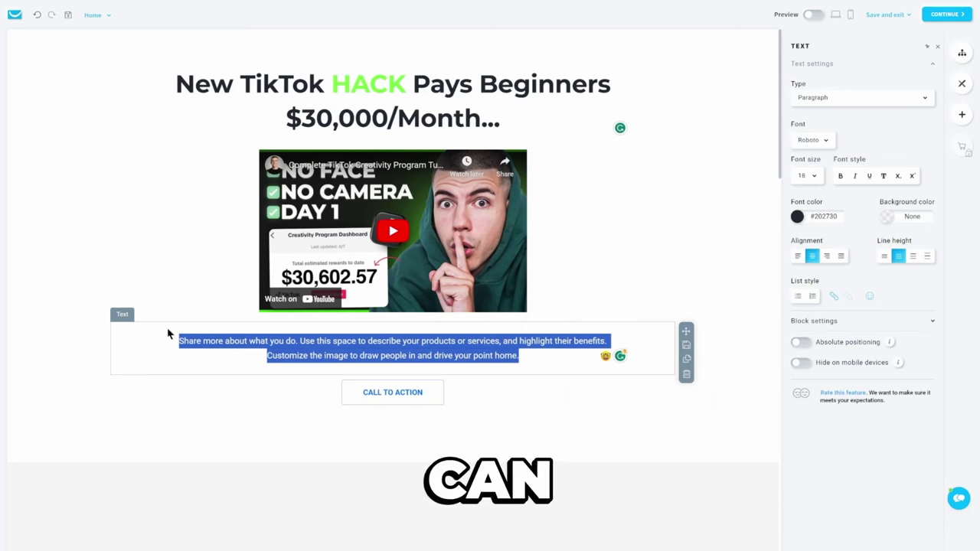
pyautogui.write('Cli')
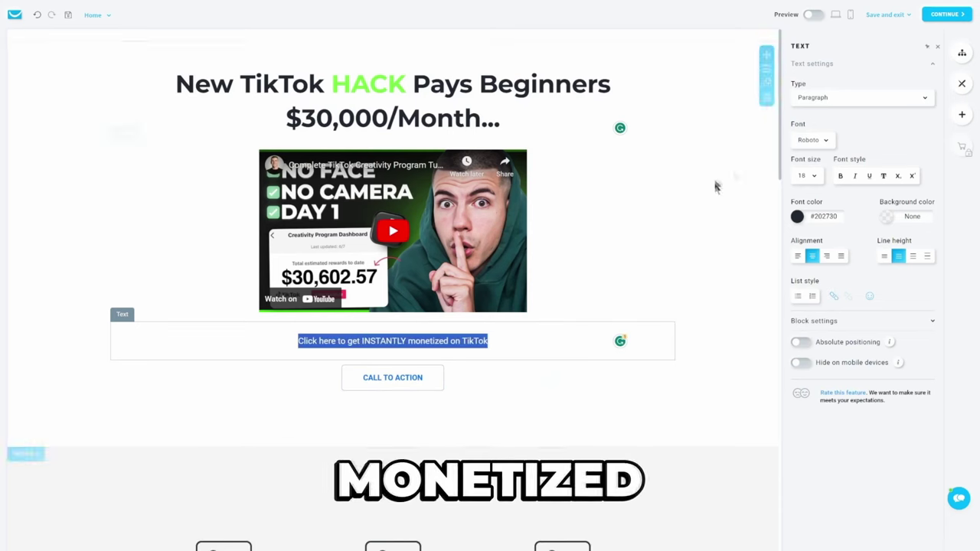
pyautogui.click(810, 143)
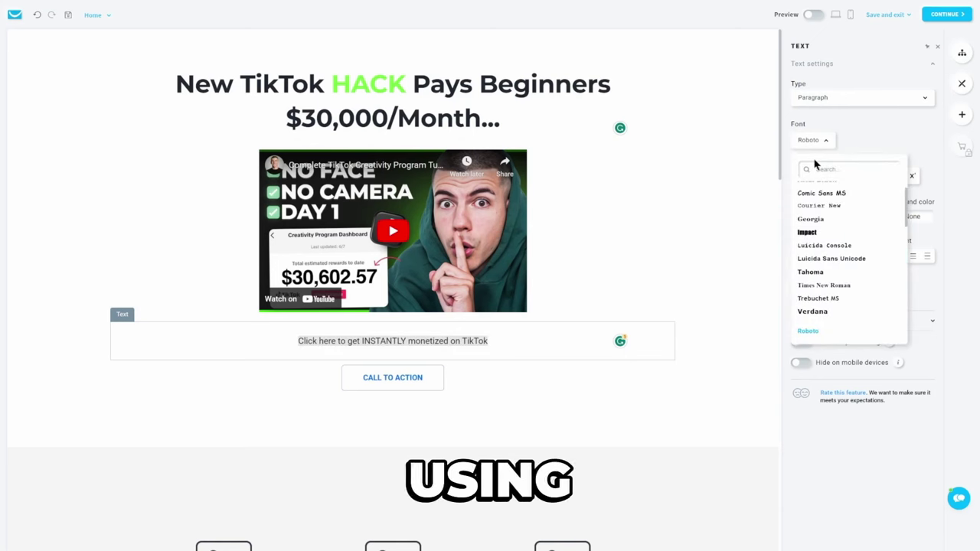
pyautogui.write('mont')
pyautogui.click(821, 212)
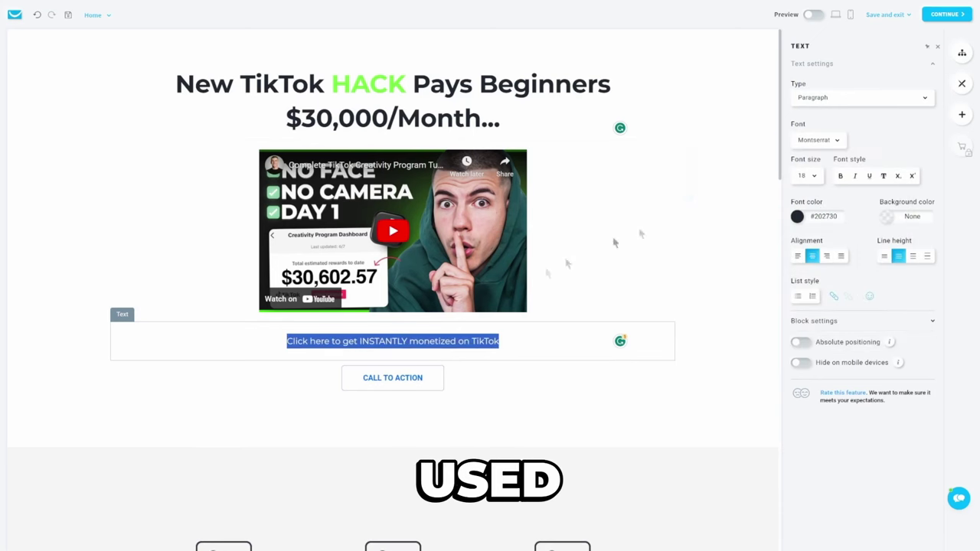
# Replace the call-to-action button with the plain white signup form that has gray Name and Email fields
pyautogui.click(492, 387)
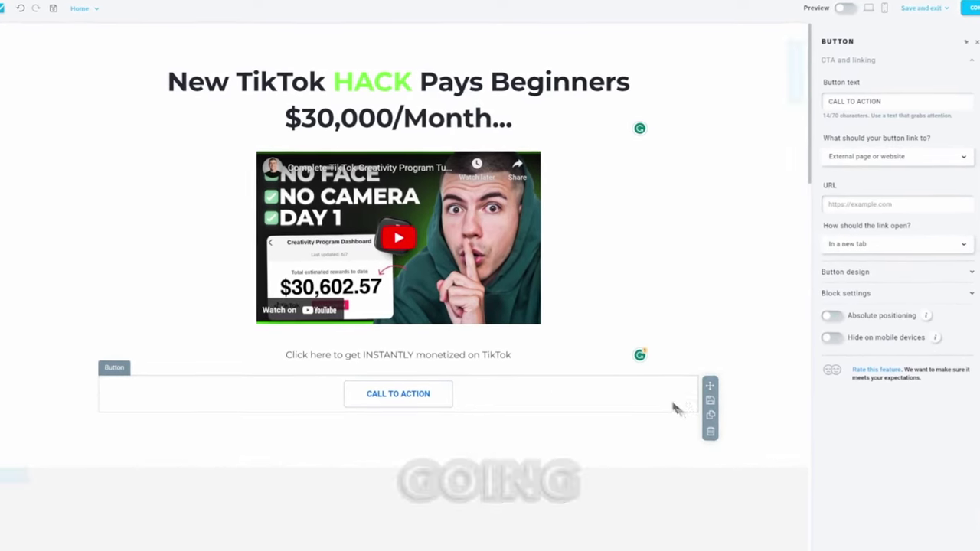
pyautogui.click(720, 436)
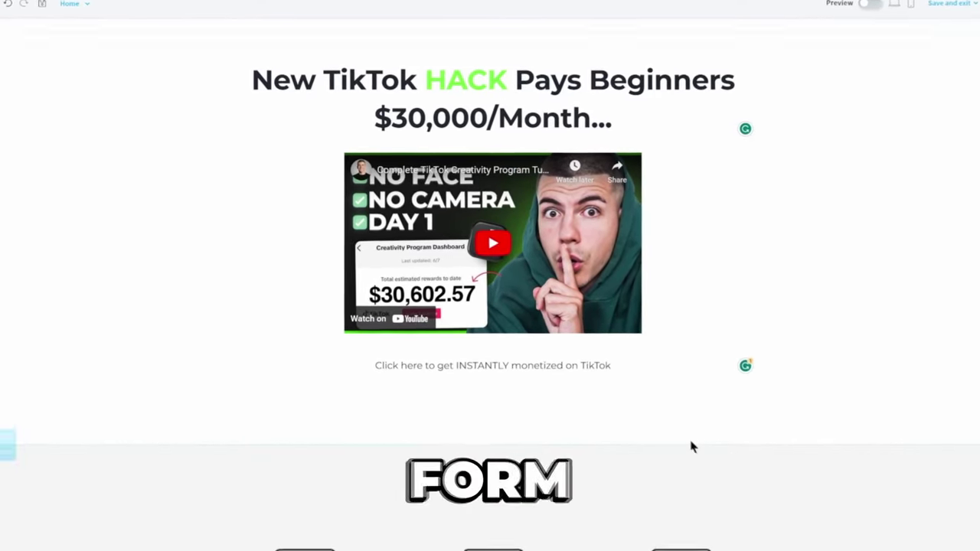
pyautogui.scroll(-2, 810, 493)
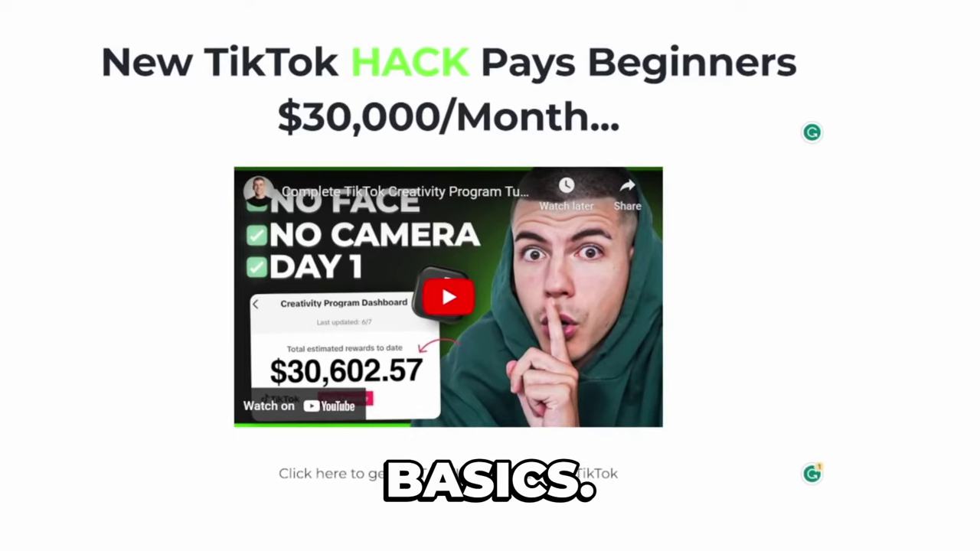
pyautogui.moveTo(814, 327); pyautogui.dragTo(412, 376)
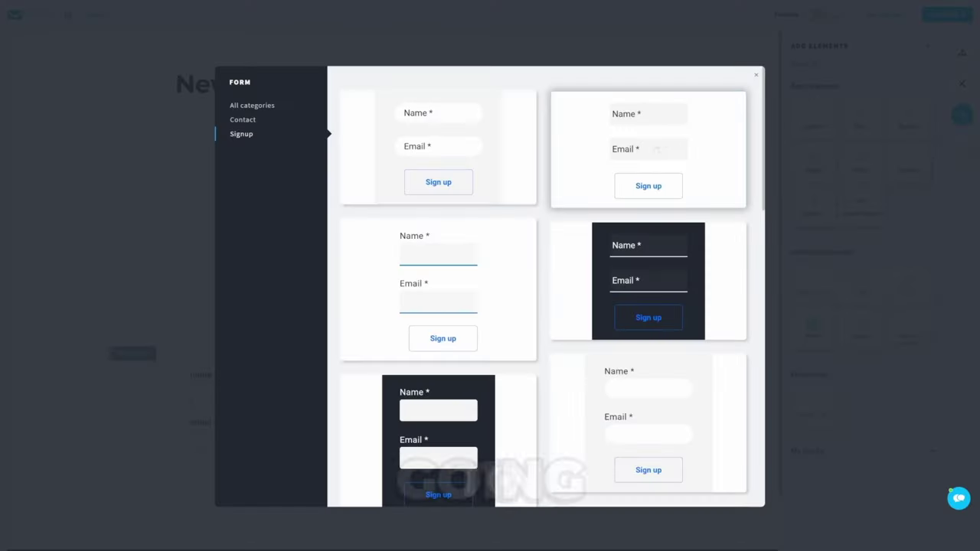
pyautogui.click(667, 143)
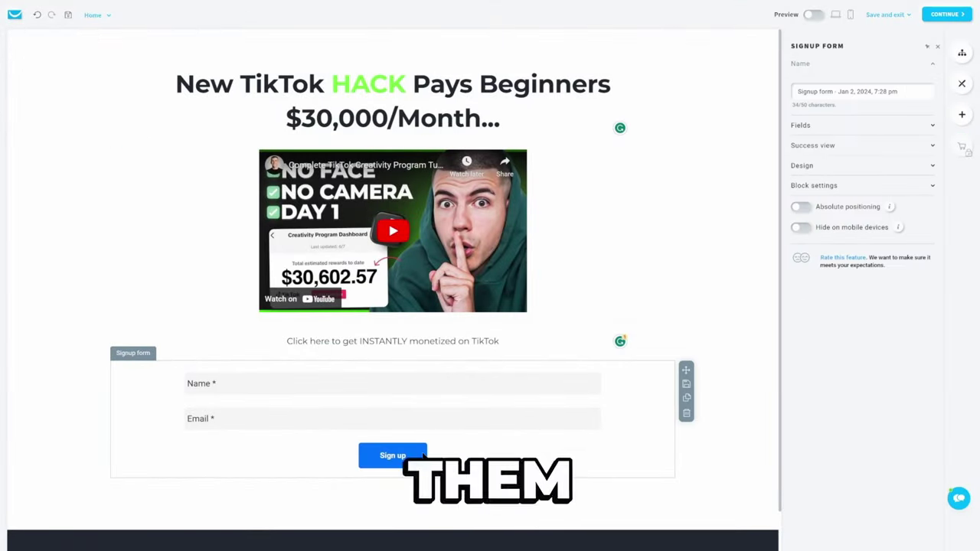
# Open the advanced design settings of the signup form's button
pyautogui.click(821, 165)
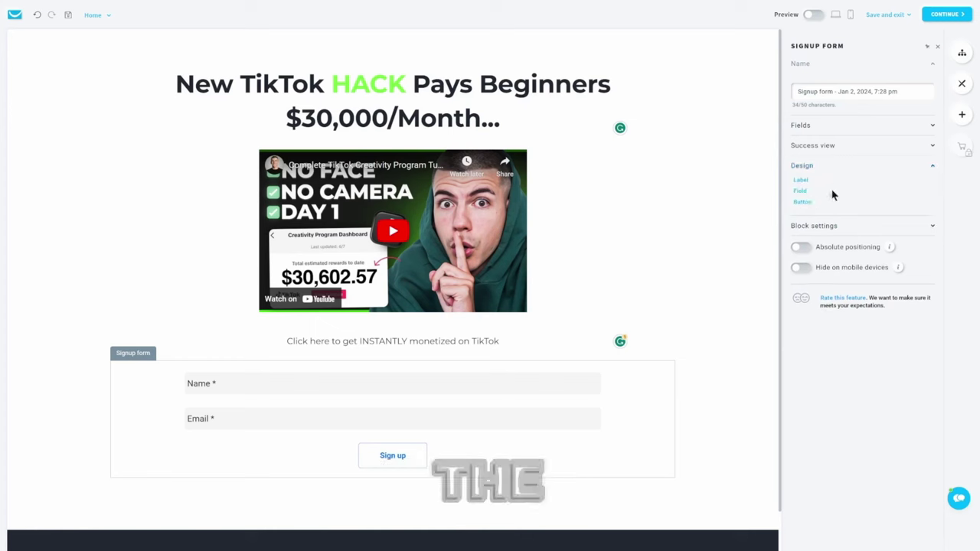
pyautogui.click(802, 202)
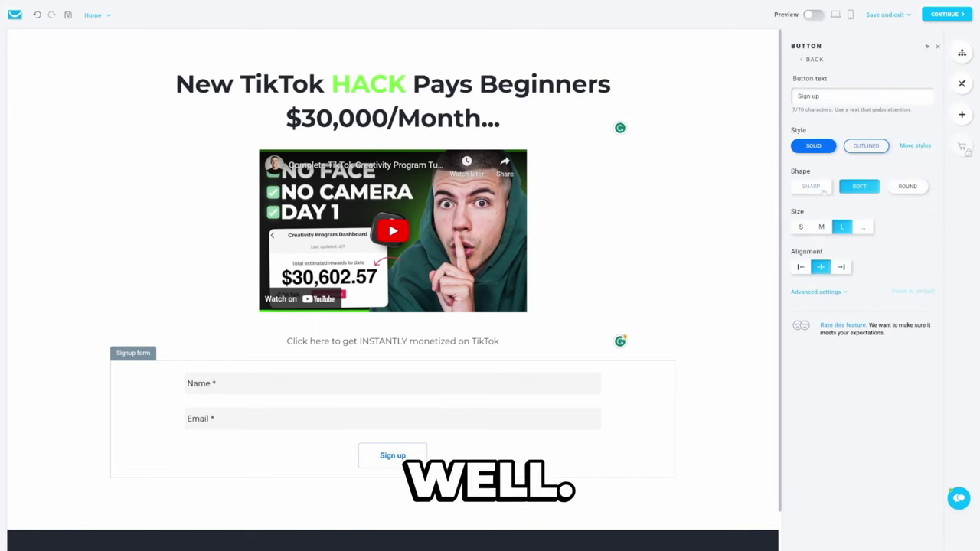
pyautogui.click(817, 292)
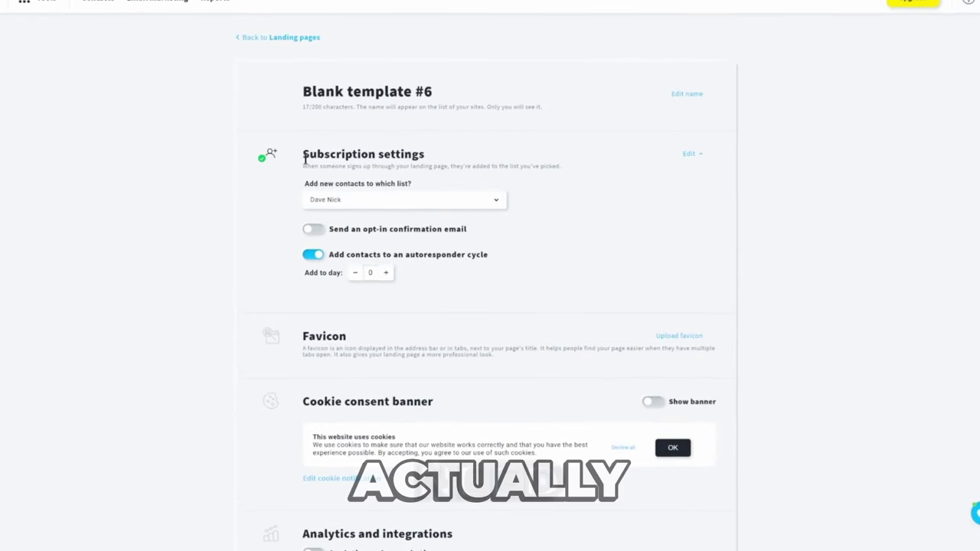
# In the page's subscription settings, add new contacts to the "TikTok Creativity Program | Online Business Academy AFFILIATE" list and review the remaining settings
pyautogui.moveTo(312, 182); pyautogui.dragTo(374, 182)
pyautogui.click(386, 196)
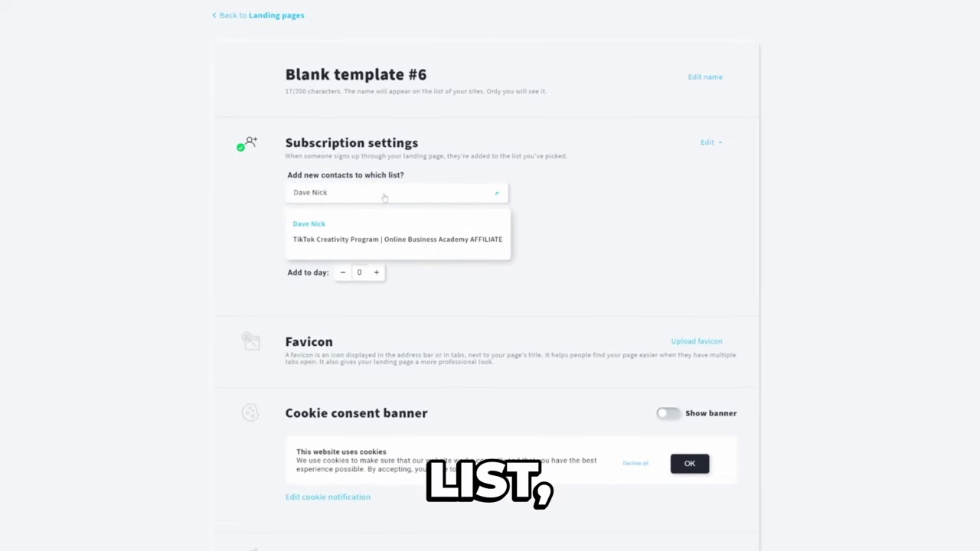
pyautogui.click(347, 236)
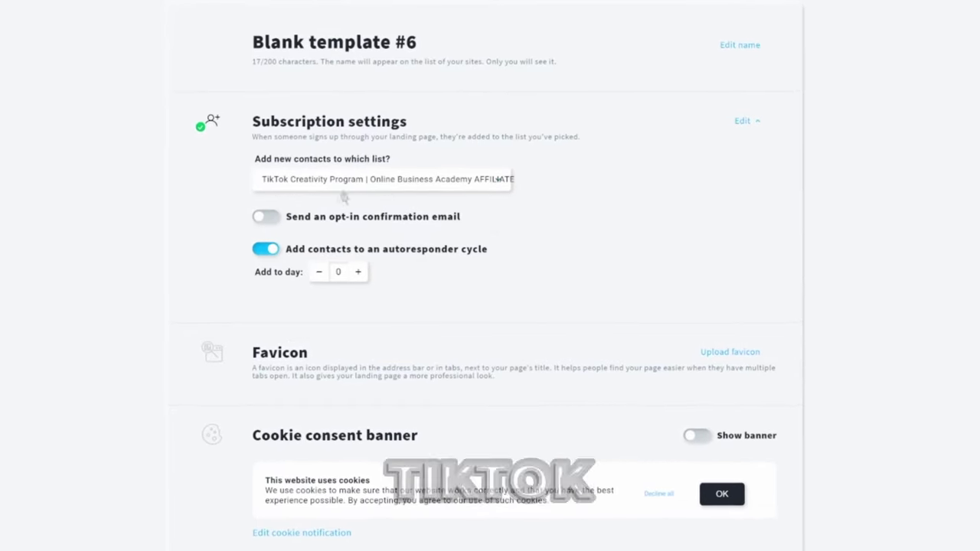
pyautogui.scroll(-5, 625, 226)
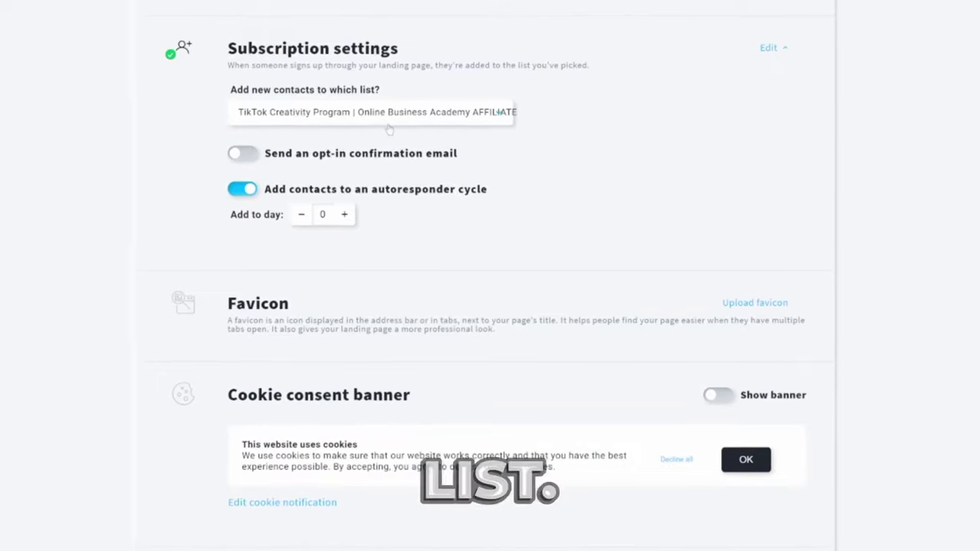
pyautogui.scroll(-5, 393, 127)
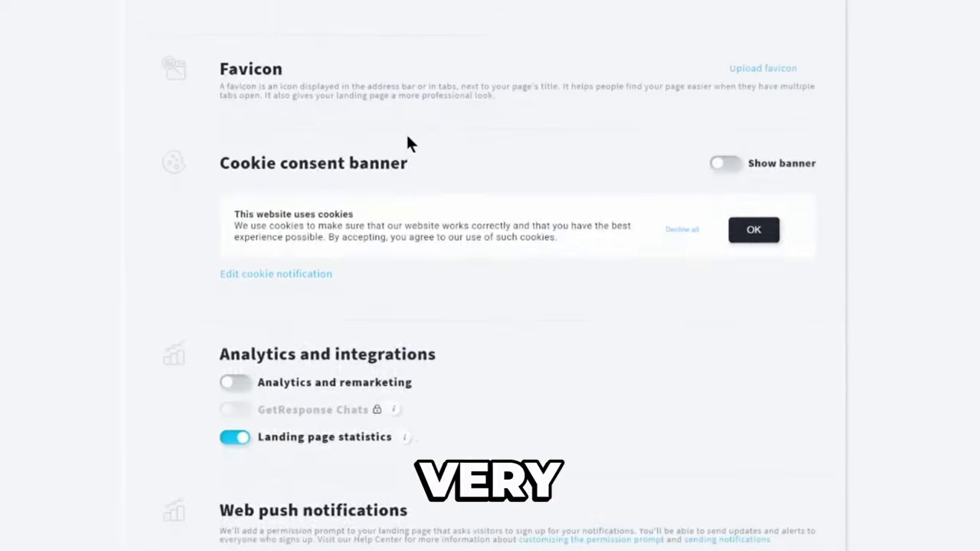
# Turn on the cookie consent banner in the landing page settings and review the analytics, push notification and business information sections
pyautogui.scroll(-1, 407, 142)
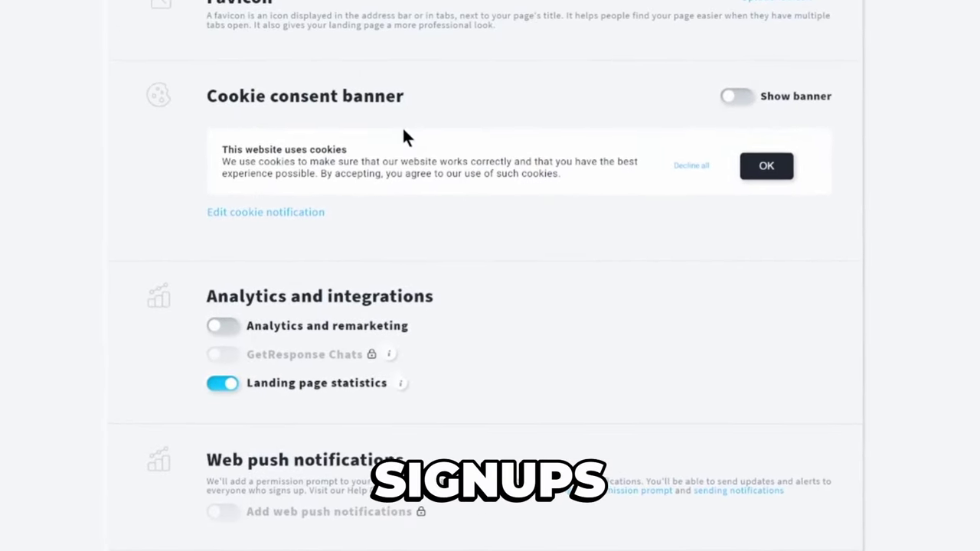
pyautogui.scroll(-2, 401, 131)
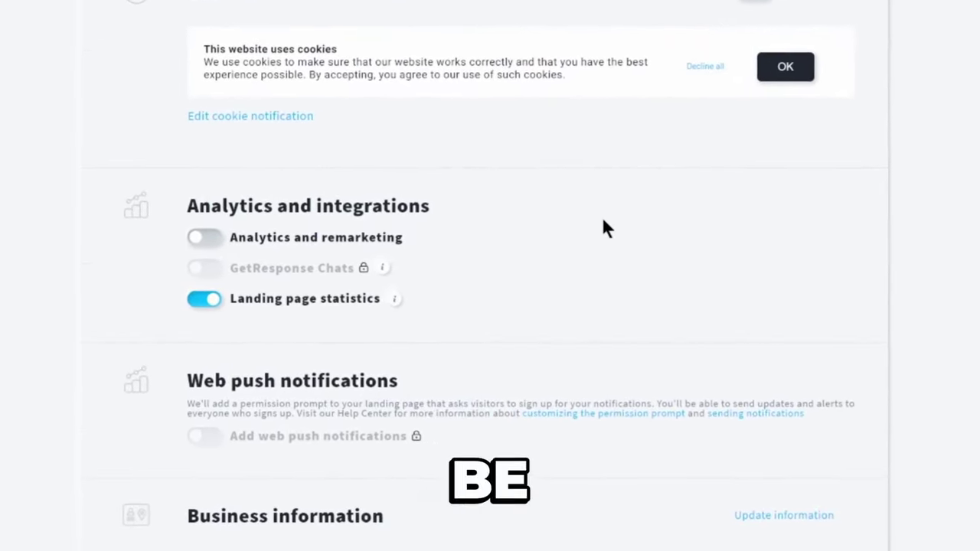
pyautogui.scroll(3, 594, 236)
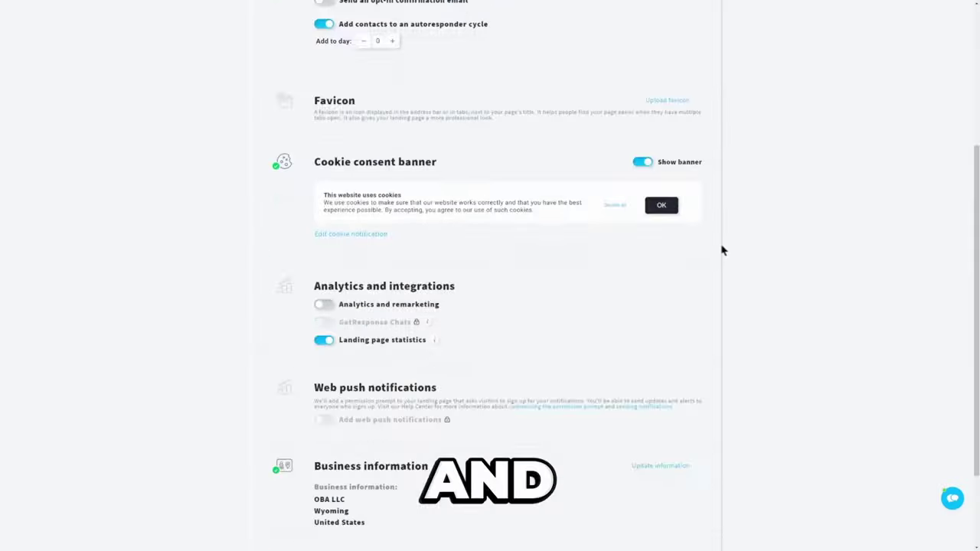
pyautogui.scroll(5, 722, 250)
# Name the landing page "TikTok Creativity Program Tutorial", set its free grwebsite.com subdomain to "tiktokcp" and publish it
pyautogui.write('k')
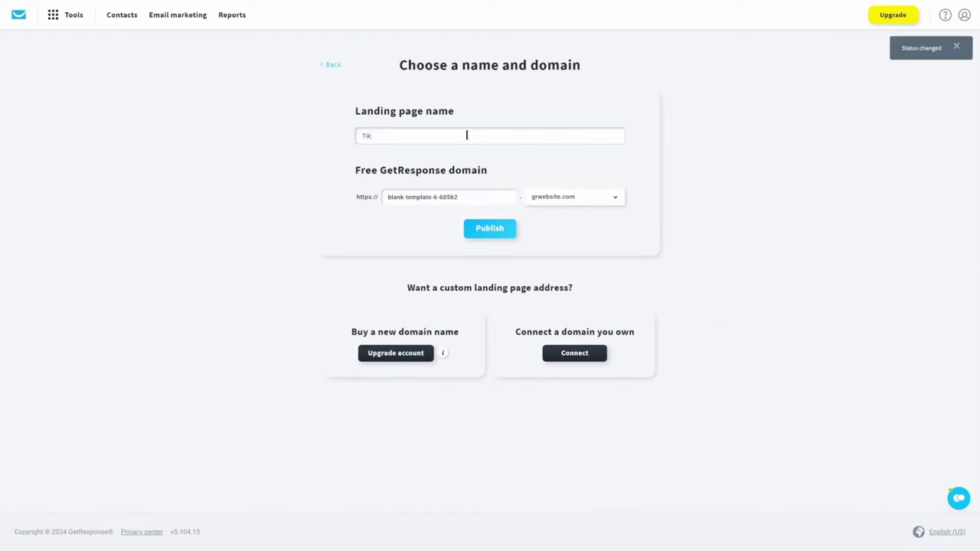
pyautogui.write('Tok Creativity Program Tutorial')
pyautogui.tripleClick(475, 199)
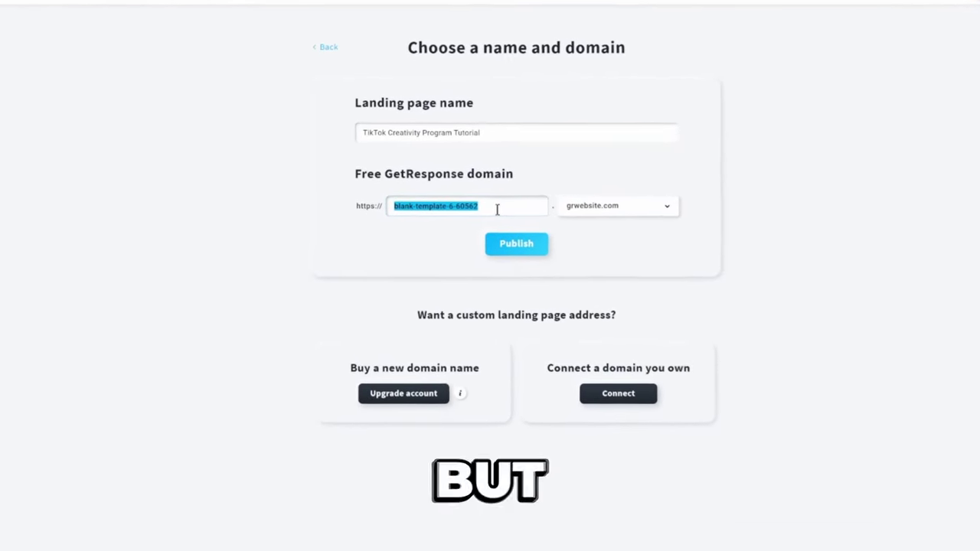
pyautogui.write('tiktokcp')
pyautogui.click(529, 251)
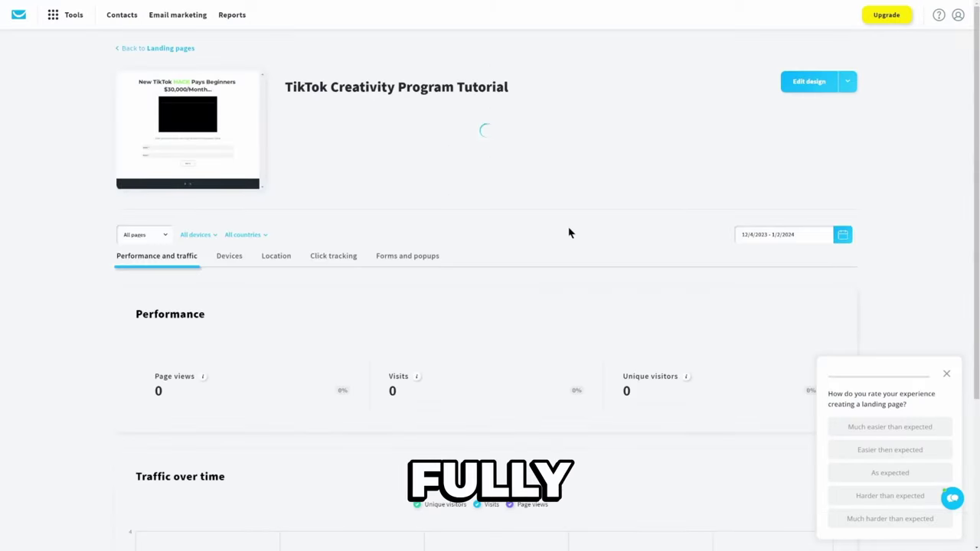
# Open the published landing page and examine its headline, video and signup form at a larger zoom
pyautogui.click(393, 117)
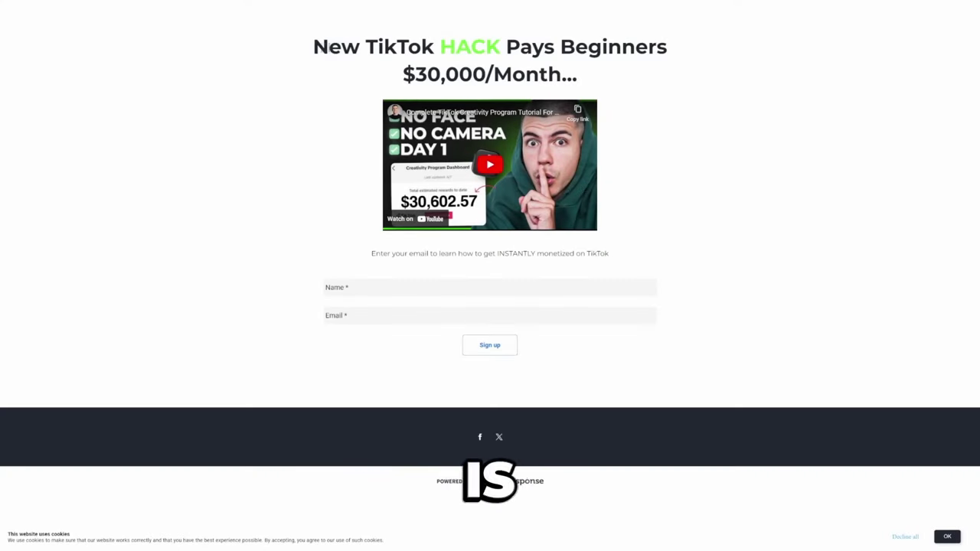
pyautogui.hotkey('ctrl', '+')
pyautogui.moveTo(265, 55); pyautogui.dragTo(752, 86)
pyautogui.click(752, 85)
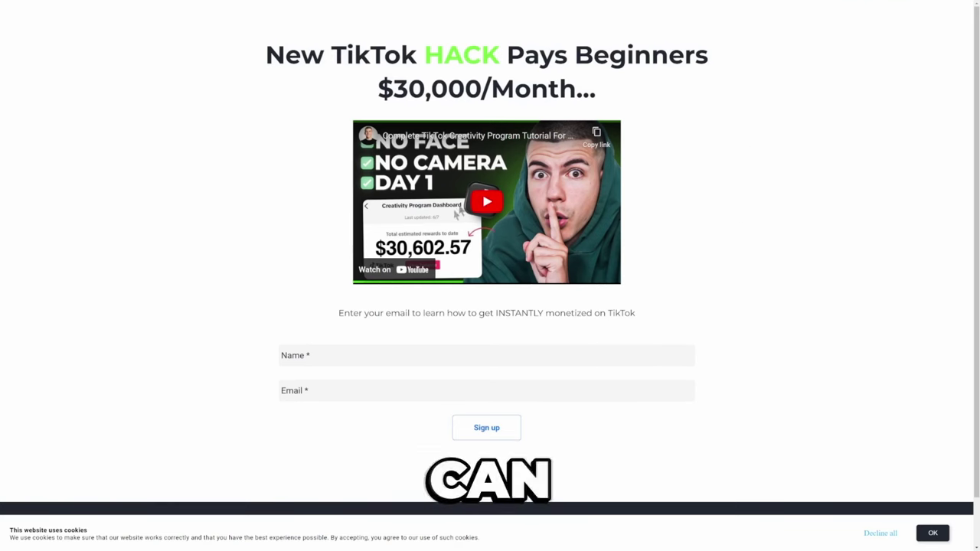
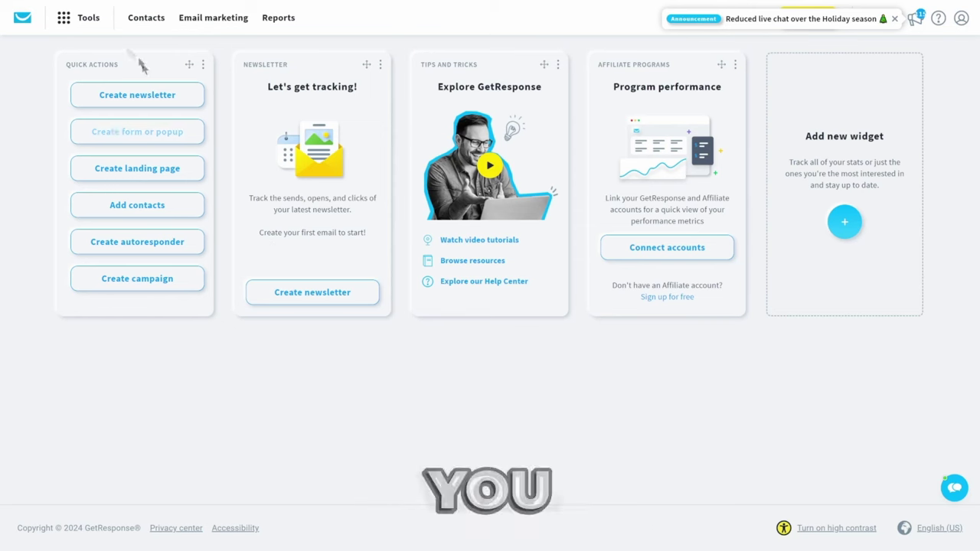
# Create a newsletter in the email marketing section, choosing to build it by yourself, and name it "1 message"
pyautogui.click(77, 21)
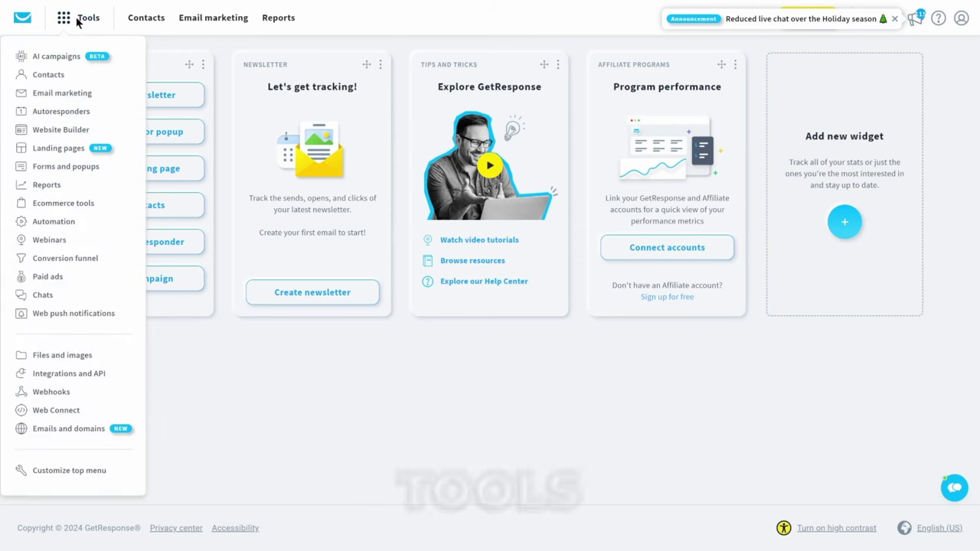
pyautogui.click(58, 96)
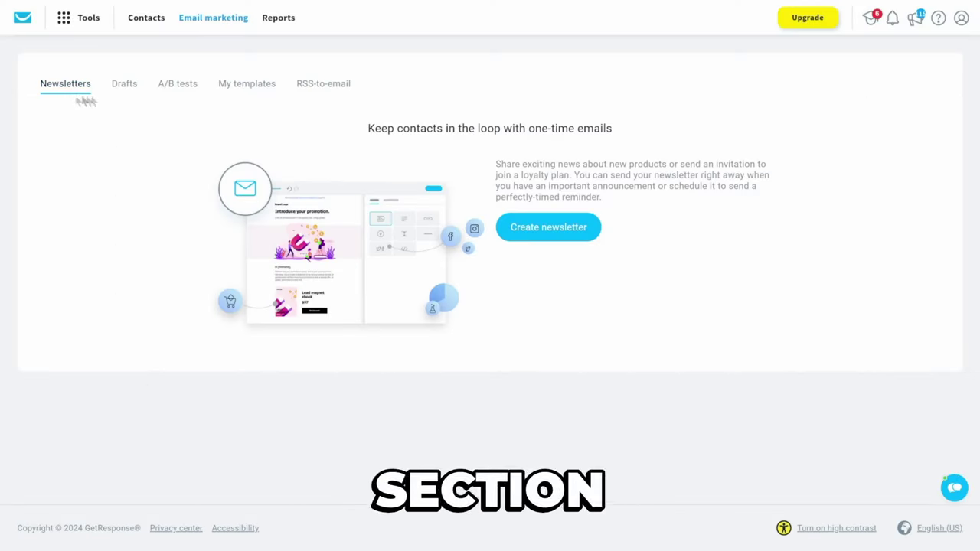
pyautogui.click(553, 228)
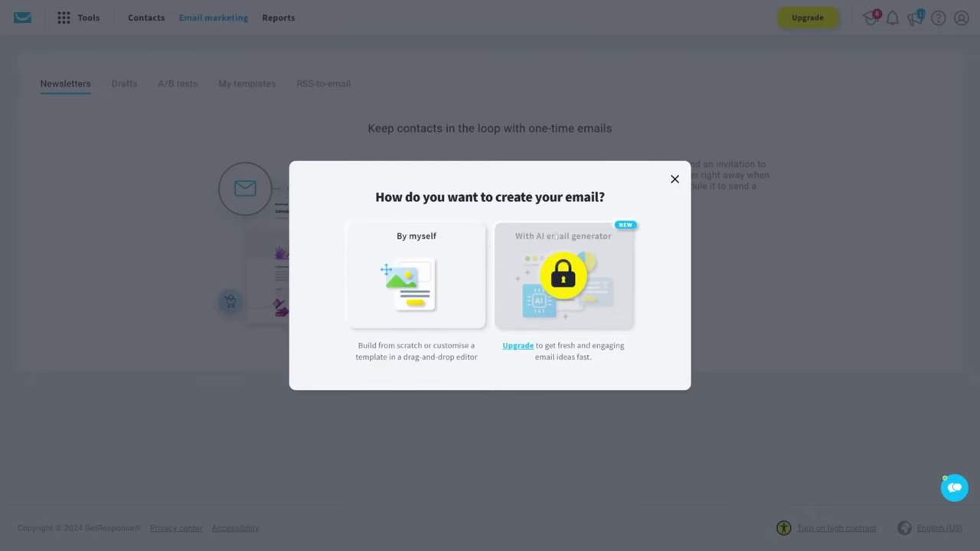
pyautogui.click(403, 259)
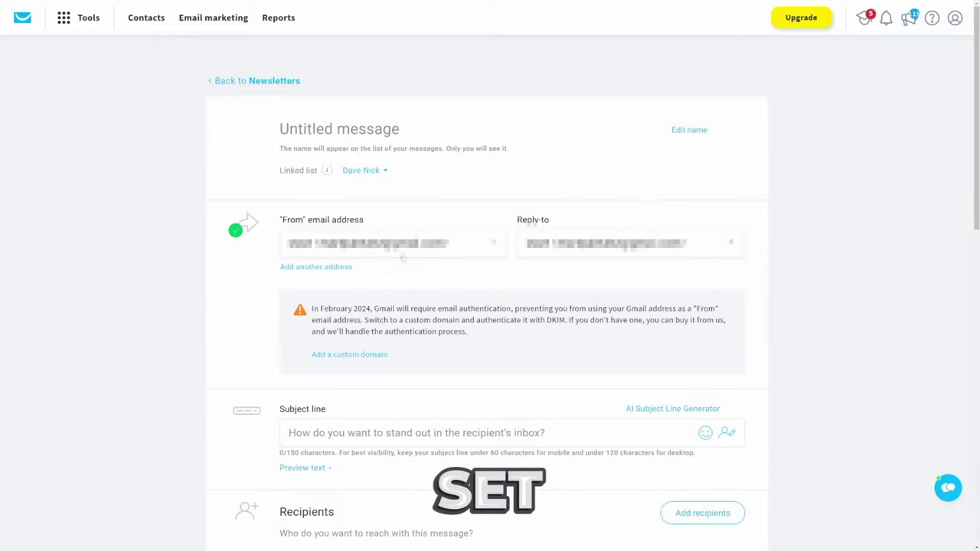
pyautogui.write('1 message')
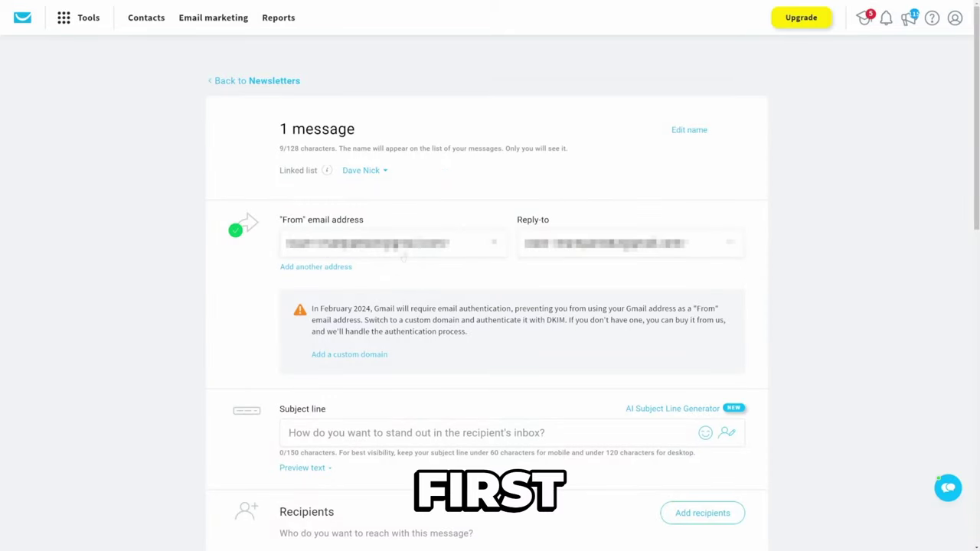
# Set the newsletter's subject line to "You are the chosen one this 2024", copied from a sample marketing email in Gmail
pyautogui.click(341, 441)
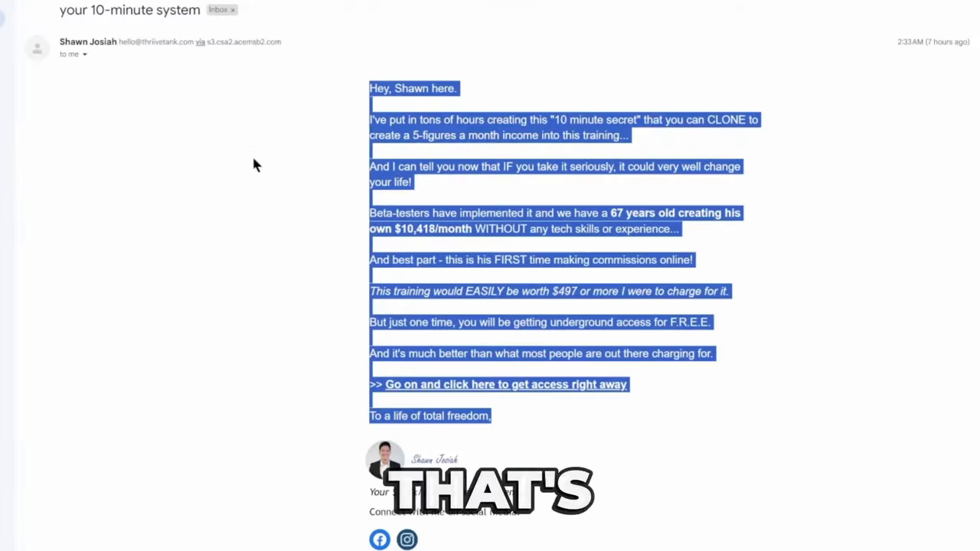
pyautogui.click(276, 197)
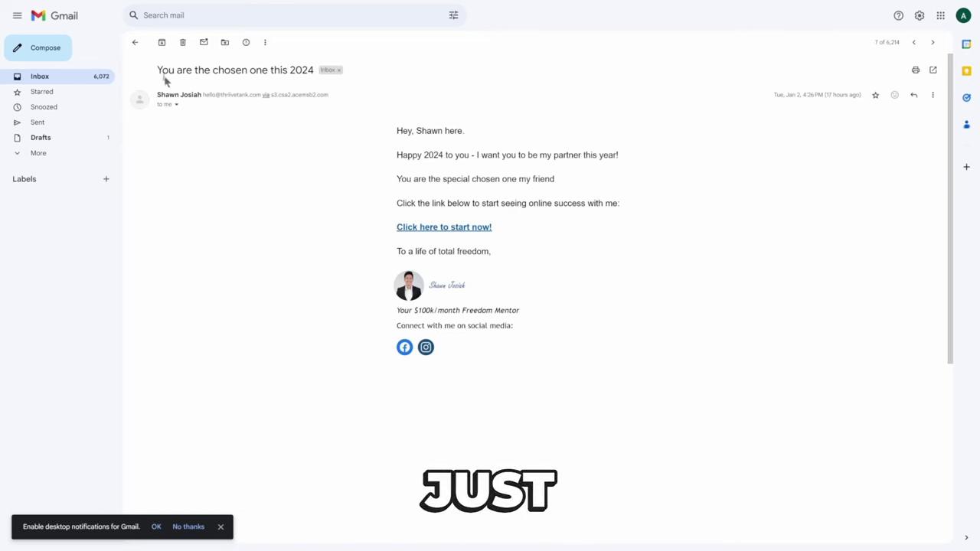
pyautogui.moveTo(157, 70); pyautogui.dragTo(295, 69)
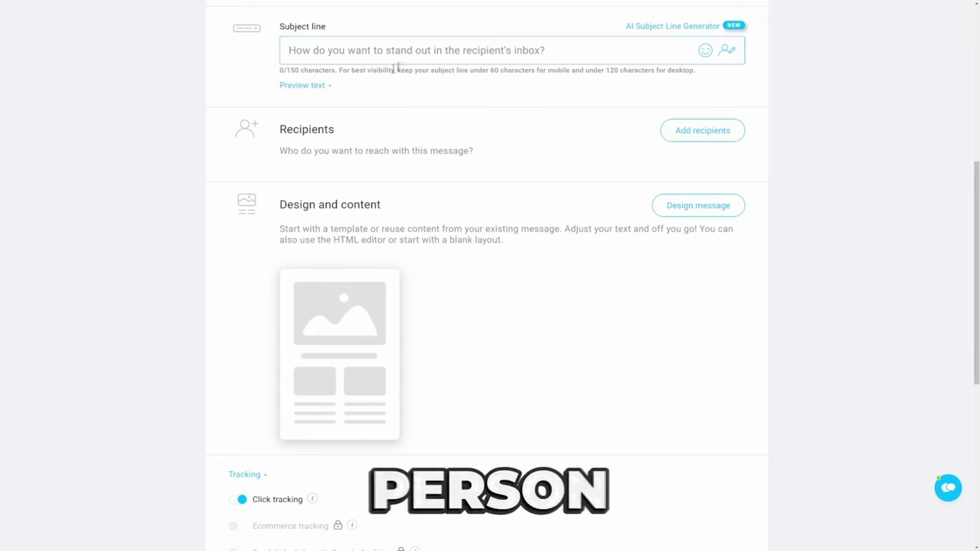
pyautogui.write('You are the chosen one this 2024')
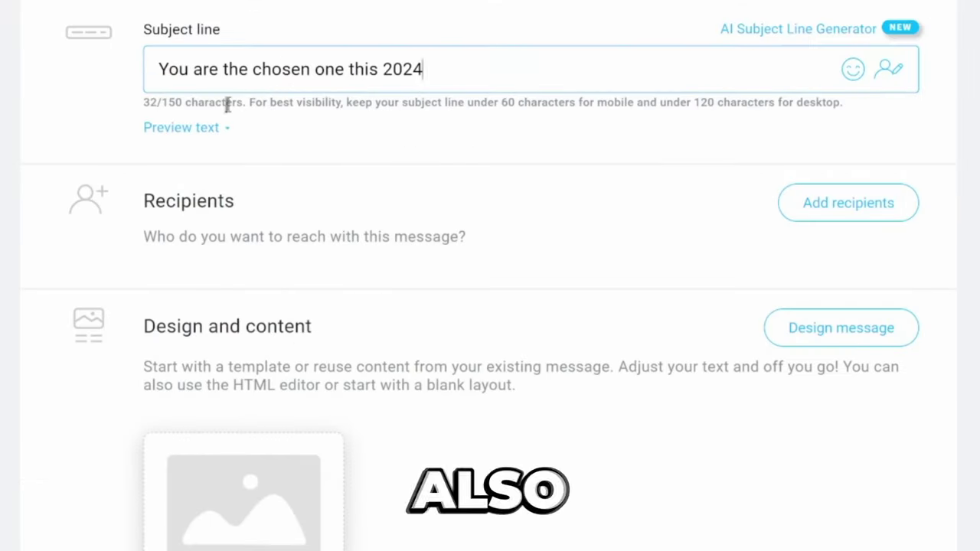
# Set the preview text to "Congratulations!" and add the "TikTok Creativity Program | Online Business Academy AFFILIATE" list as recipients
pyautogui.click(320, 85)
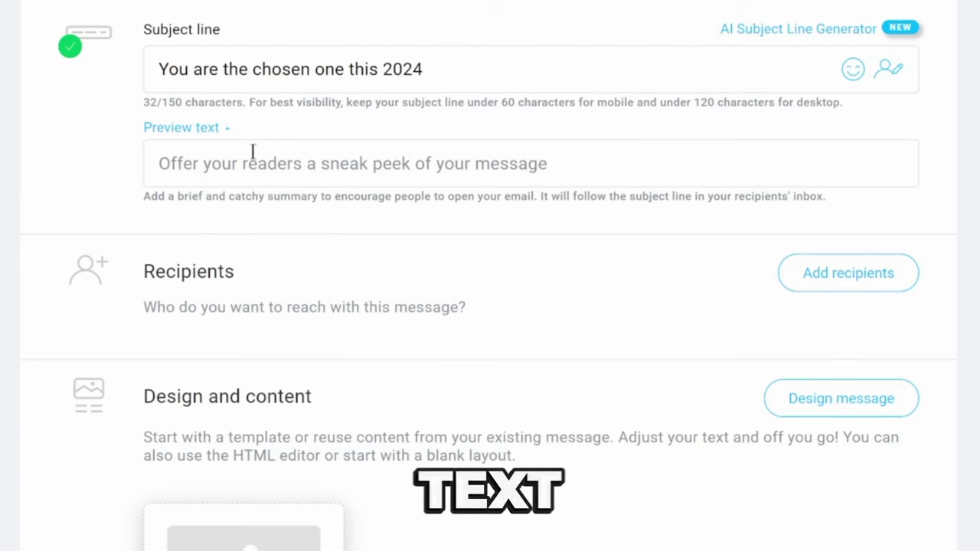
pyautogui.click(280, 168)
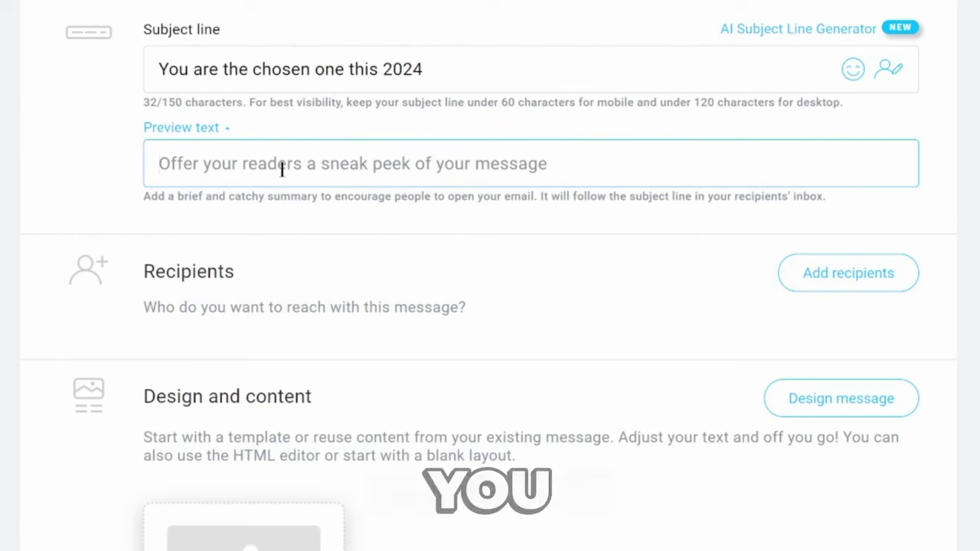
pyautogui.write('Congratulations!')
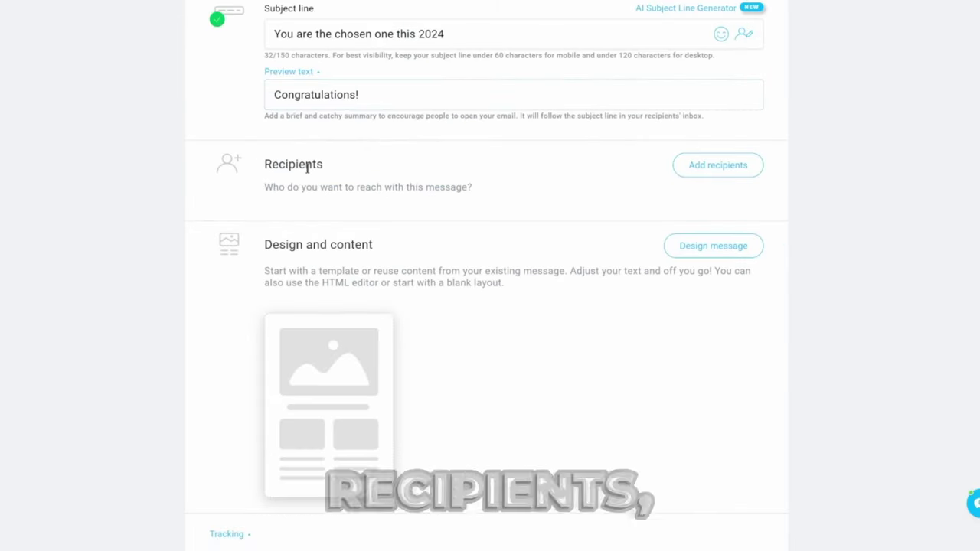
pyautogui.click(699, 164)
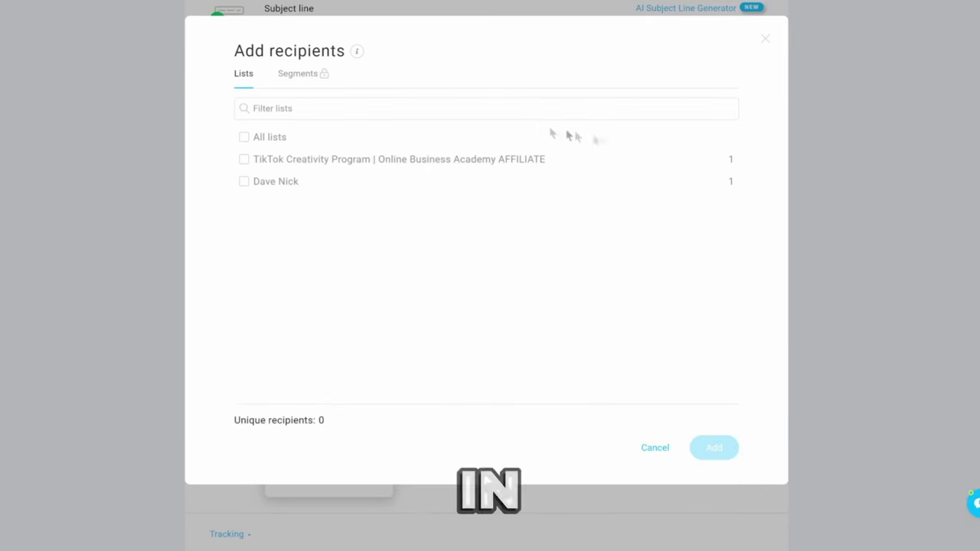
pyautogui.click(244, 159)
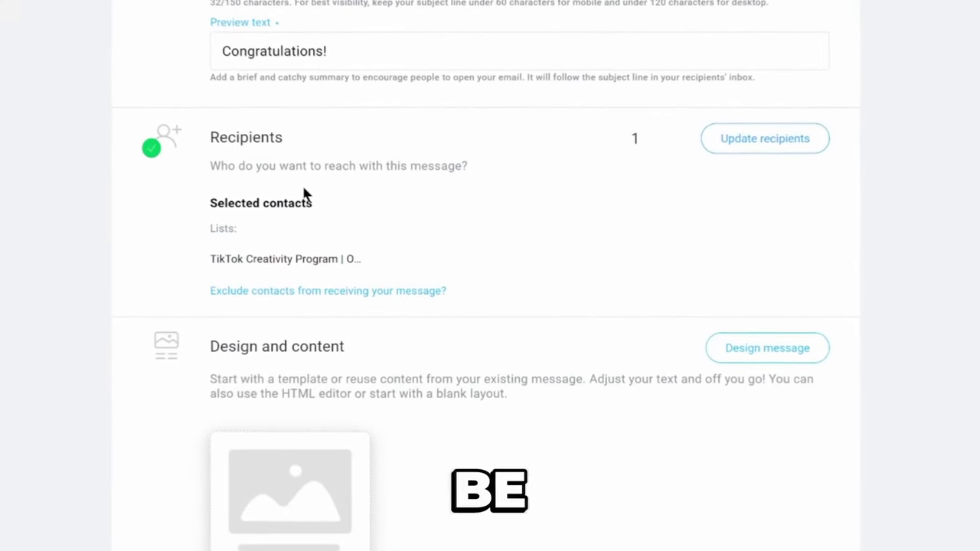
# Start the newsletter's message design from the empty "Blank template" among the blank templates
pyautogui.scroll(-3, 558, 294)
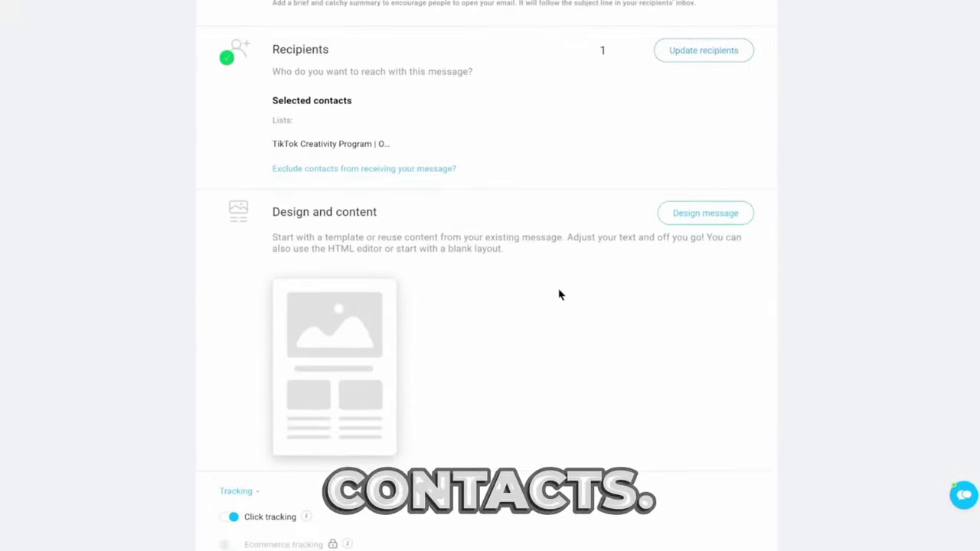
pyautogui.click(708, 216)
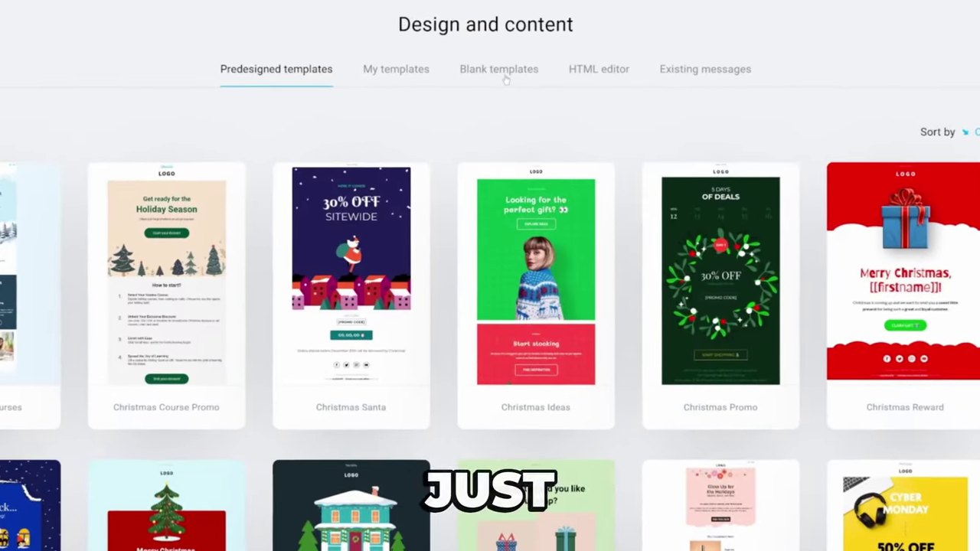
pyautogui.click(500, 77)
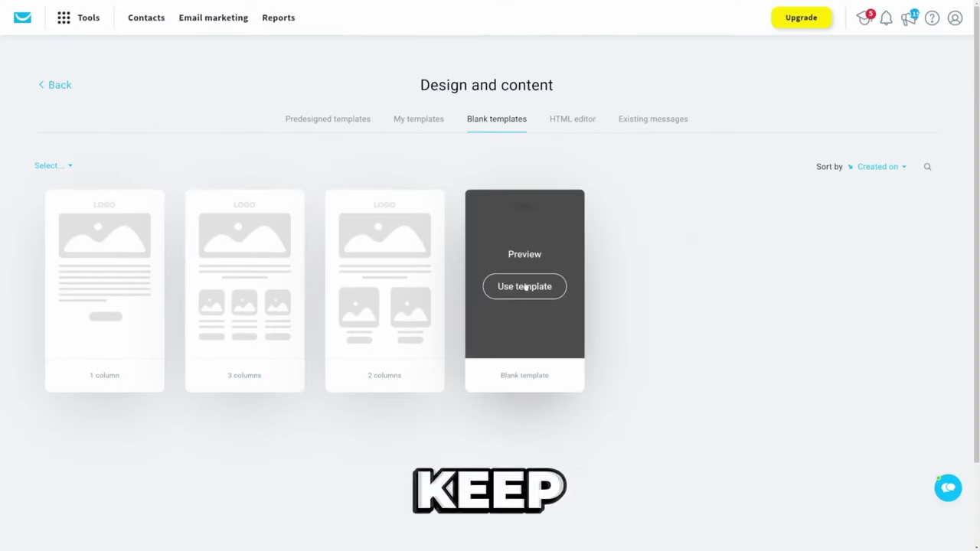
pyautogui.click(523, 287)
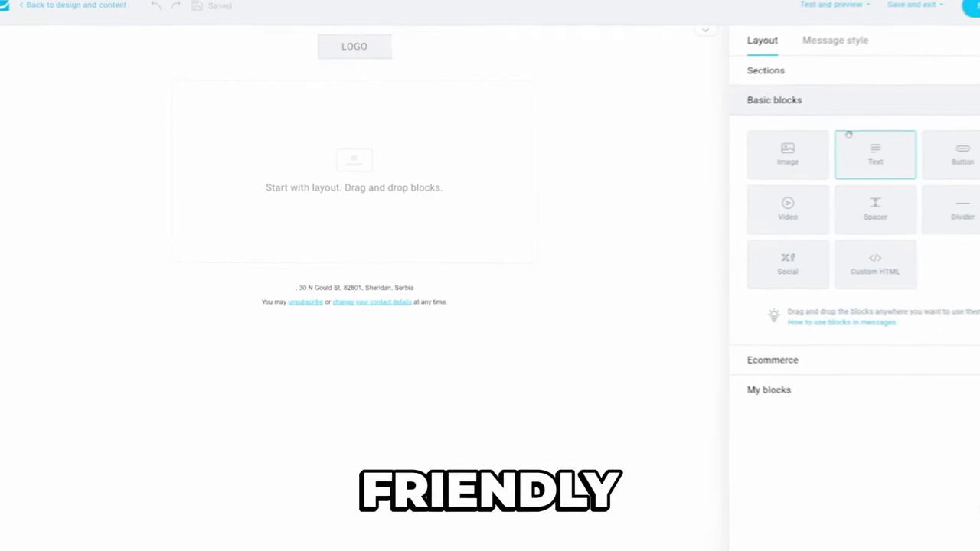
# Add a text block to the message and fill it with "Hi," and the Email #1 body from the "Free Email Gifts" Google Doc
pyautogui.moveTo(887, 133); pyautogui.dragTo(414, 115)
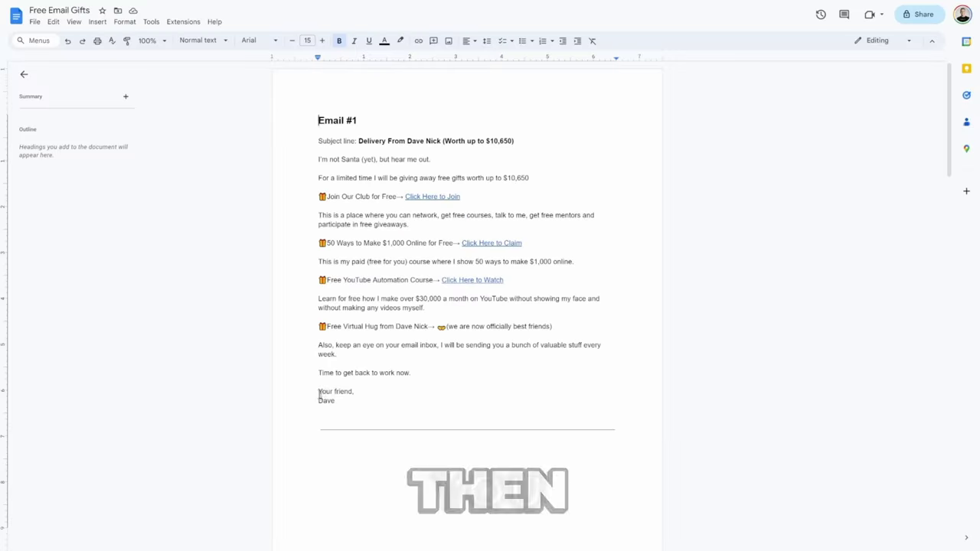
pyautogui.moveTo(336, 400); pyautogui.dragTo(288, 158)
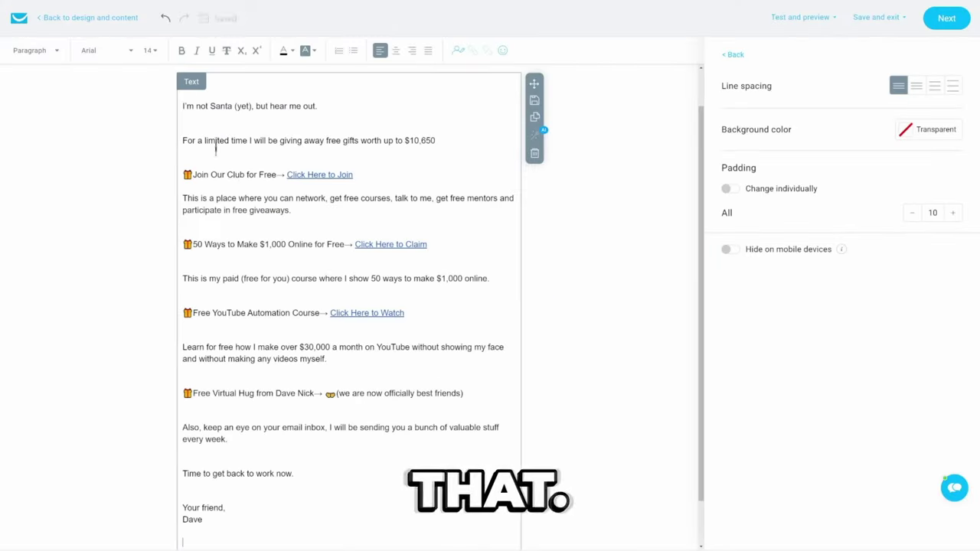
# Remove the extra blank lines between the paragraphs of the pasted email text
pyautogui.scroll(1, 237, 176)
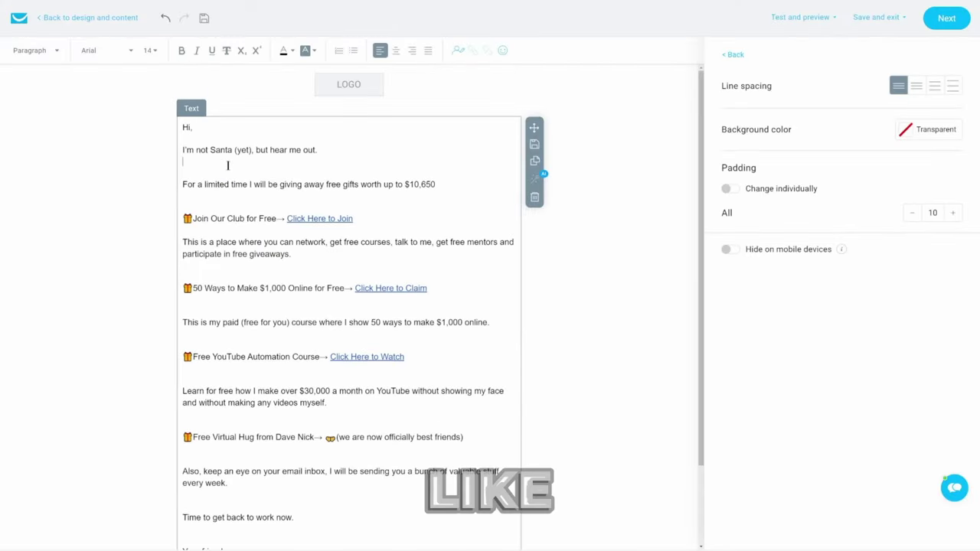
pyautogui.press('BackSpace')
pyautogui.press('BackSpace')
pyautogui.click(200, 247)
pyautogui.press('BackSpace')
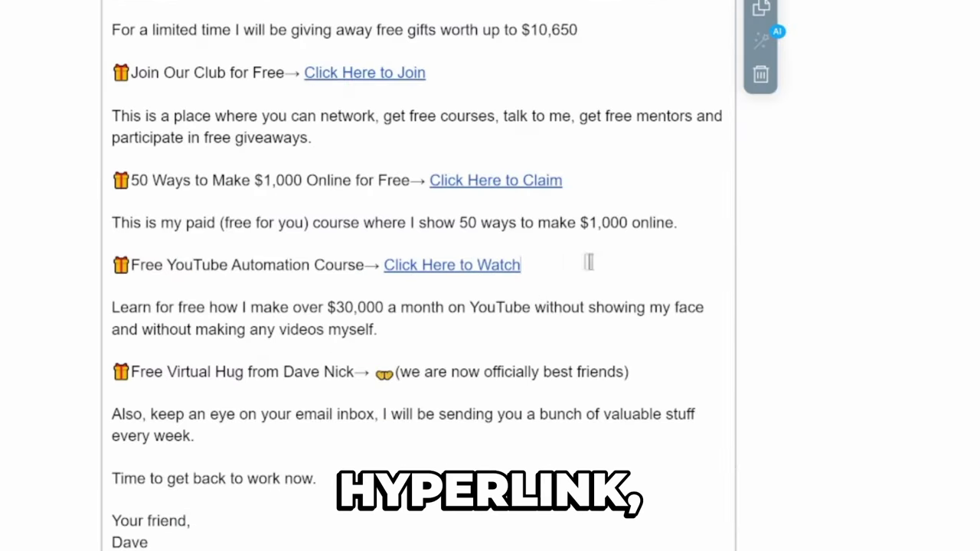
# Replace the "Click Here to Watch" link after "Free YouTube Automation Course" with the plain text "Click Here"
pyautogui.click(537, 265)
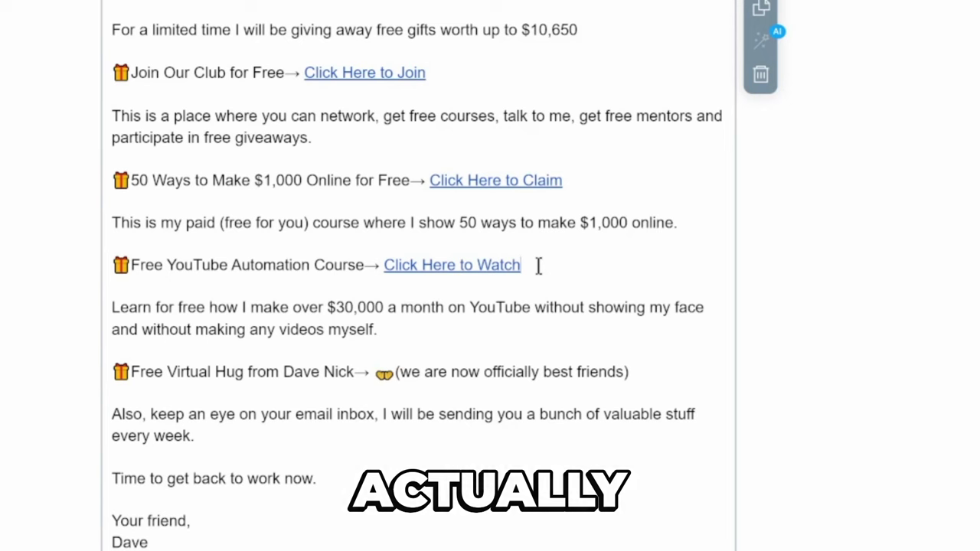
pyautogui.moveTo(567, 268); pyautogui.dragTo(387, 268)
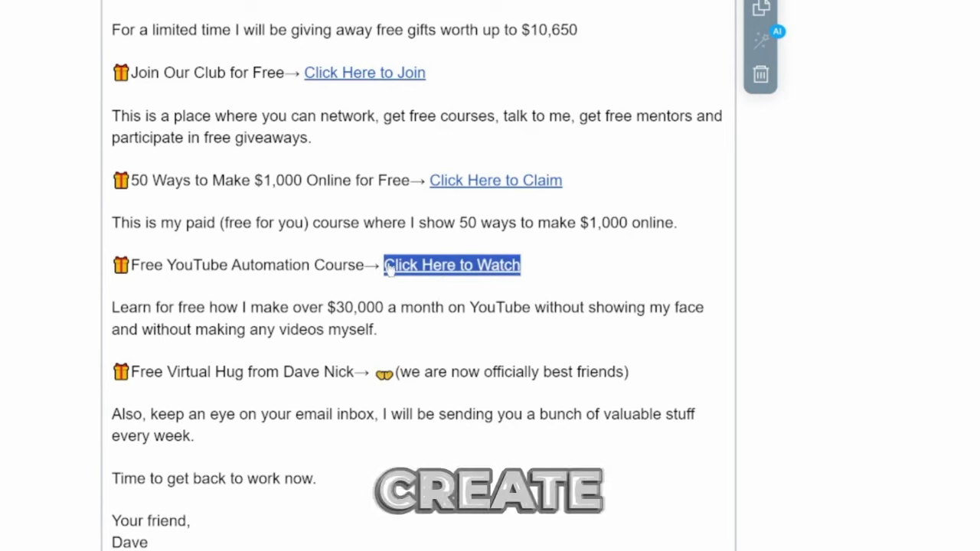
pyautogui.write('Cl')
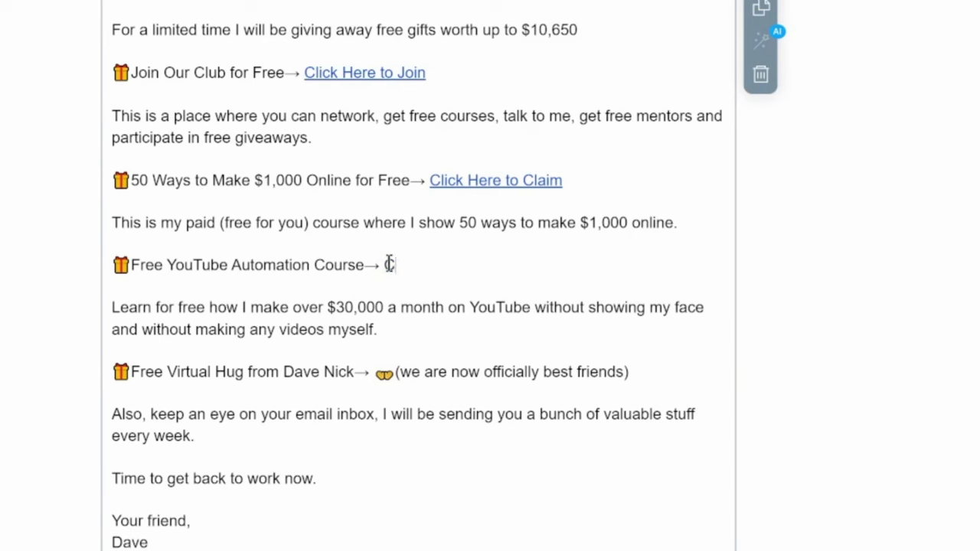
pyautogui.write('ick Here')
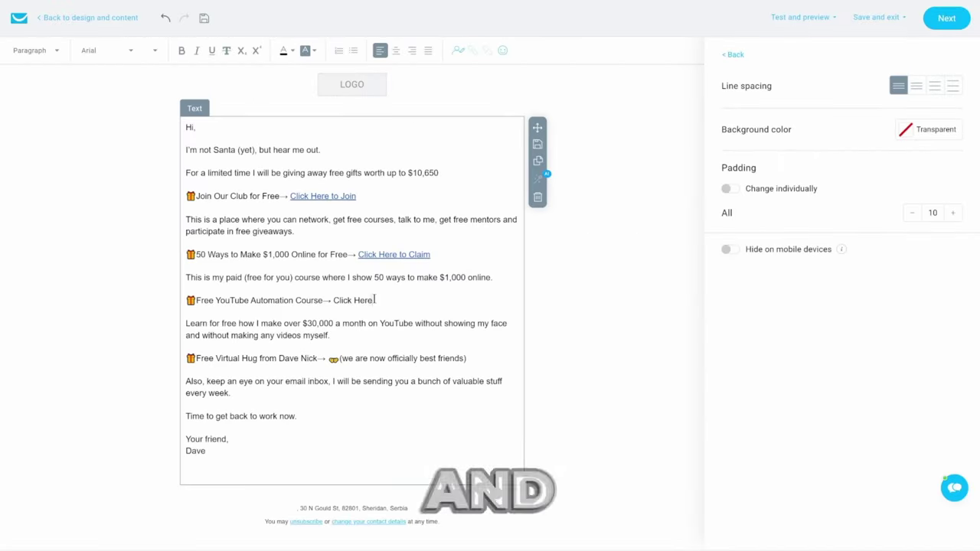
pyautogui.moveTo(376, 301); pyautogui.dragTo(334, 304)
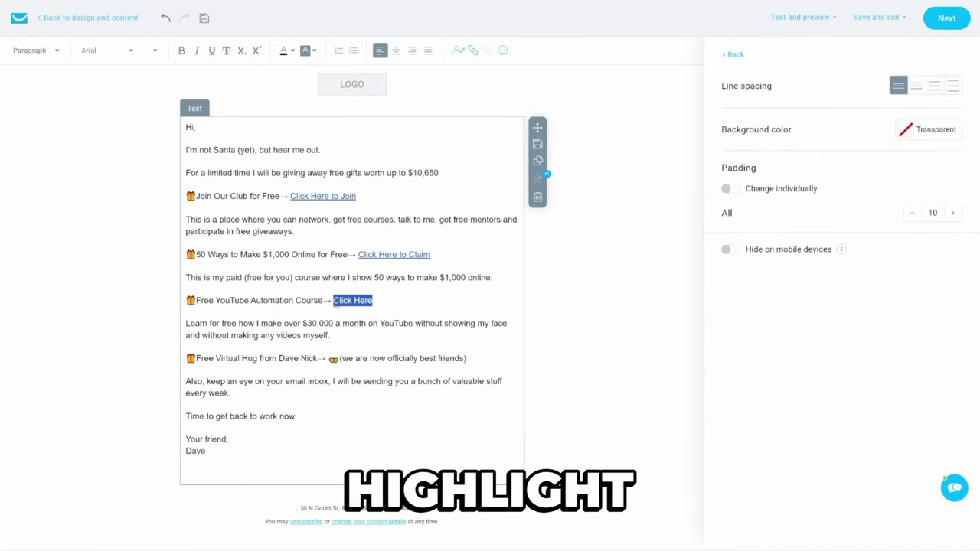
pyautogui.click(473, 50)
pyautogui.write('https://affiliatel')
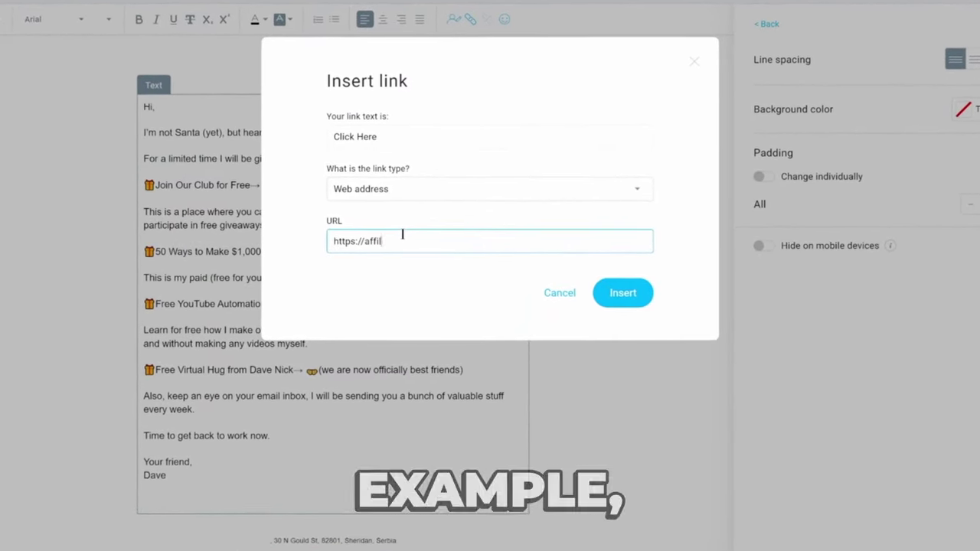
pyautogui.write('inkgoeshere.com')
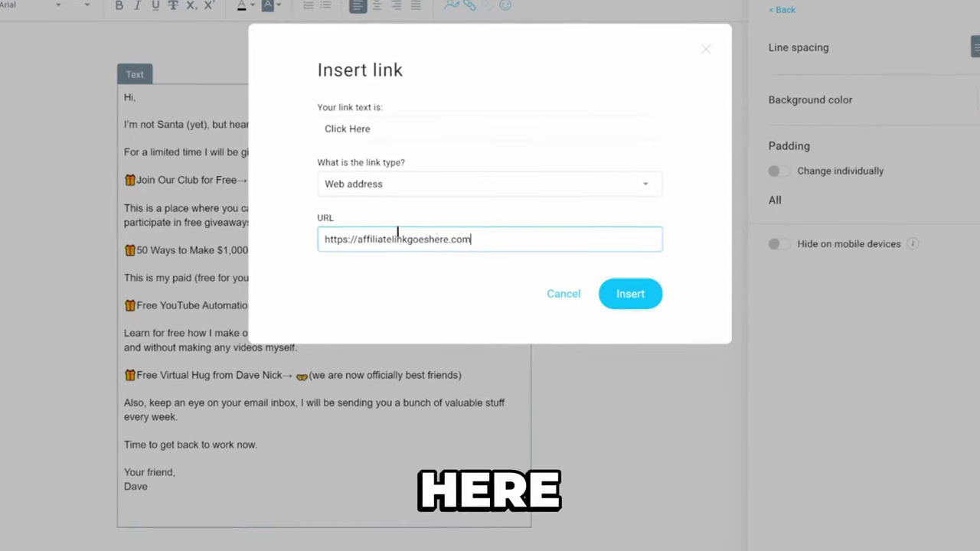
pyautogui.click(624, 292)
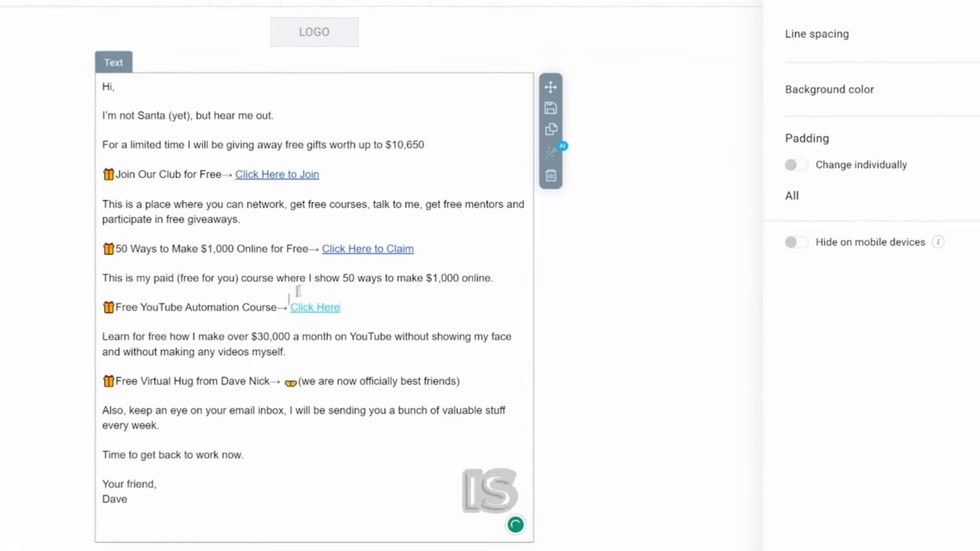
# Change the text color of the "Click Here" link after "Free YouTube Automation Course" to blue
pyautogui.moveTo(339, 308); pyautogui.dragTo(287, 307)
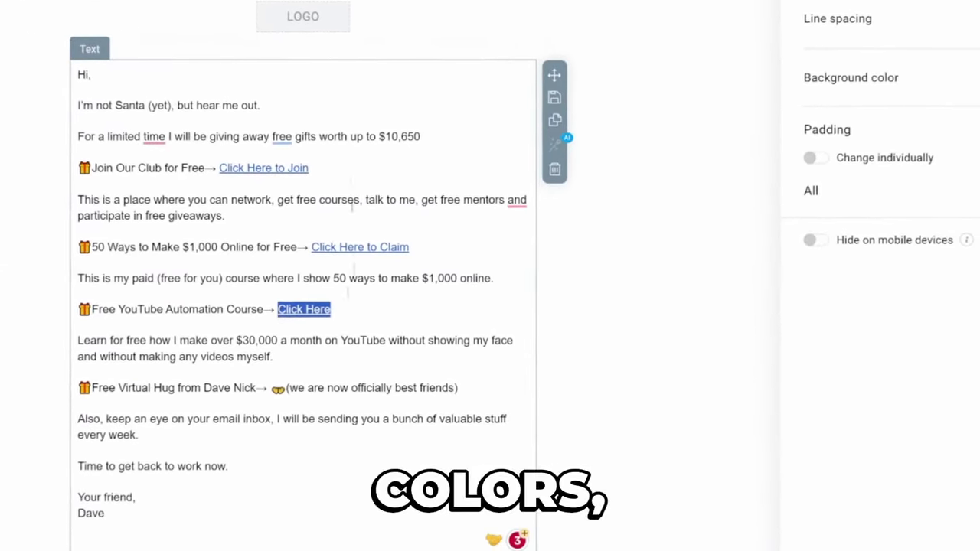
pyautogui.click(171, 30)
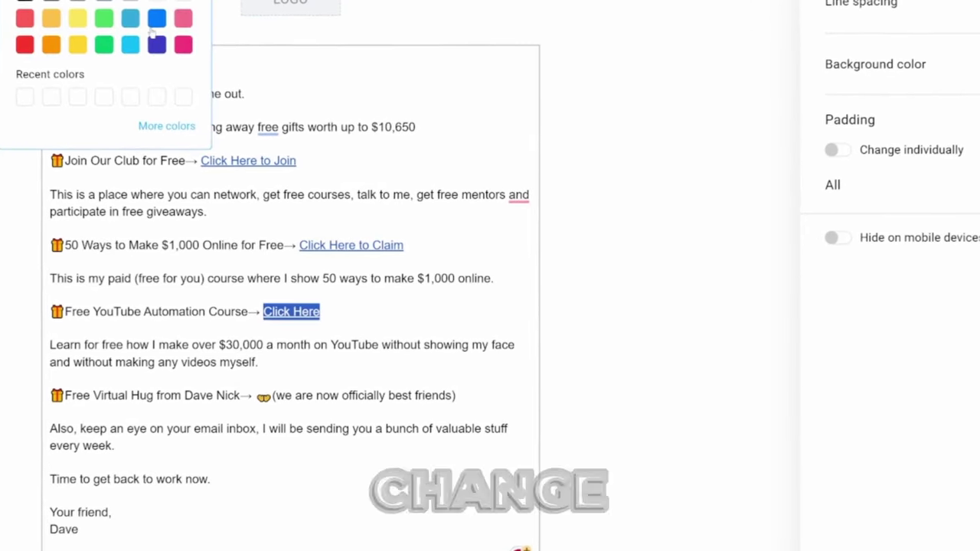
pyautogui.click(150, 16)
pyautogui.click(362, 311)
pyautogui.moveTo(362, 311); pyautogui.dragTo(284, 312)
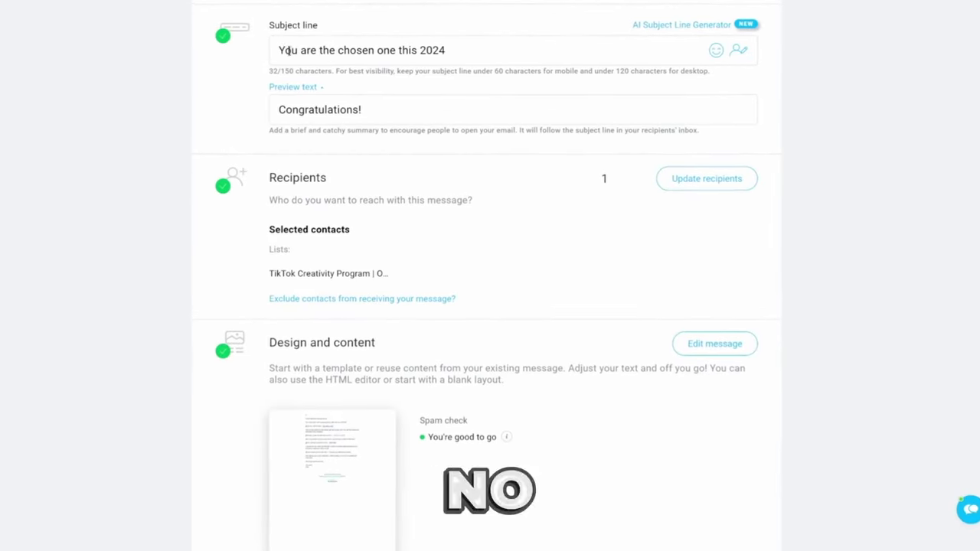
# Replace the newsletter's subject line with the Email #1 subject line from the "Free Email Gifts" Google Doc
pyautogui.moveTo(268, 49); pyautogui.dragTo(470, 49)
pyautogui.press('BackSpace')
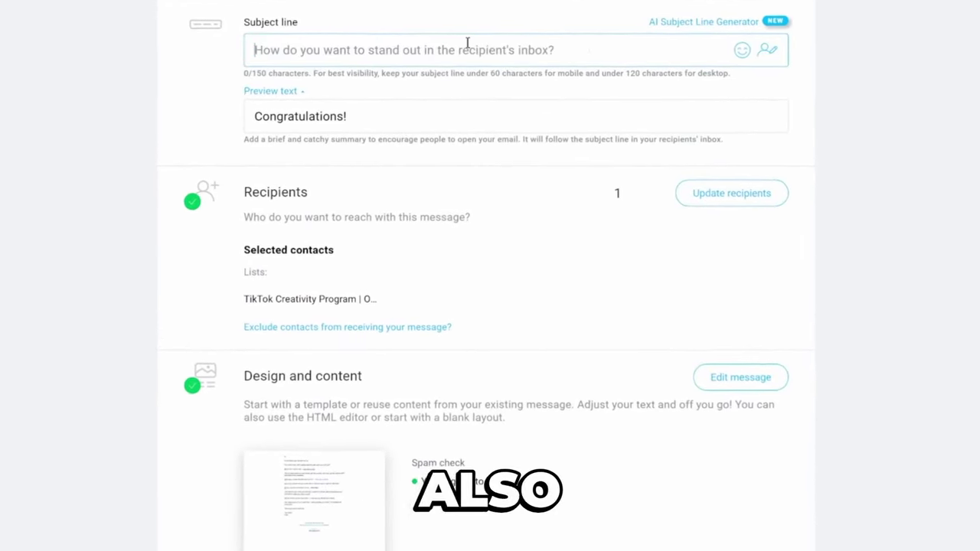
pyautogui.click(698, 26)
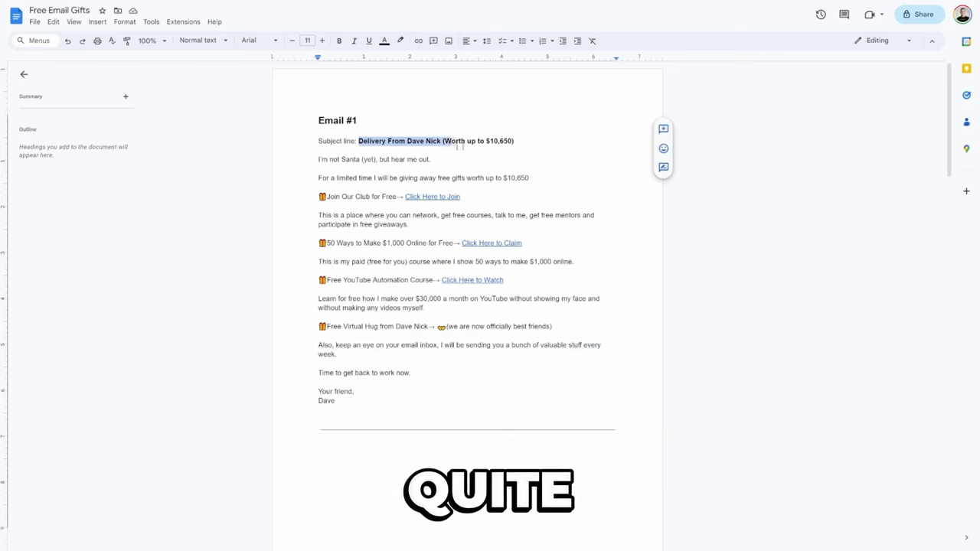
pyautogui.moveTo(462, 144); pyautogui.dragTo(513, 141)
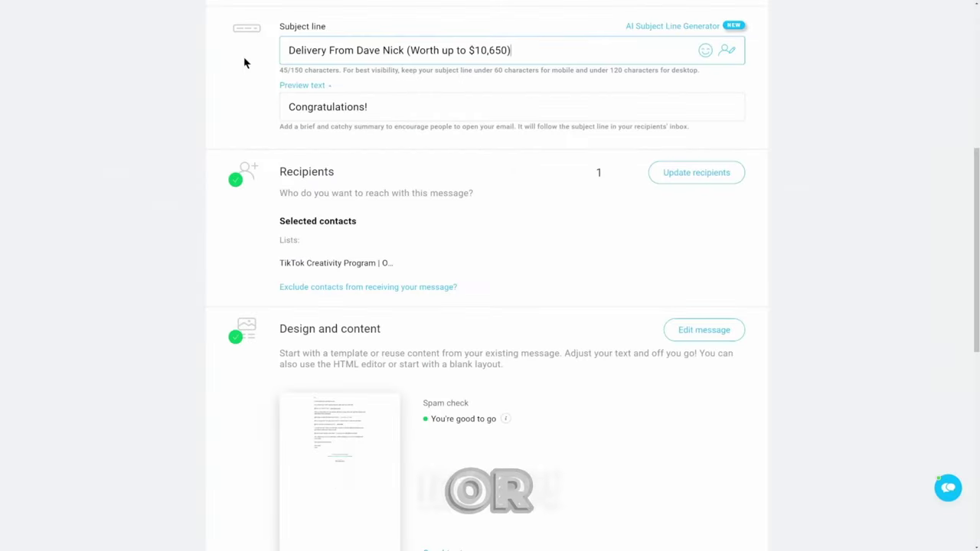
# Send the newsletter message to the selected contacts with the "Send immediately" option
pyautogui.scroll(-3, 774, 327)
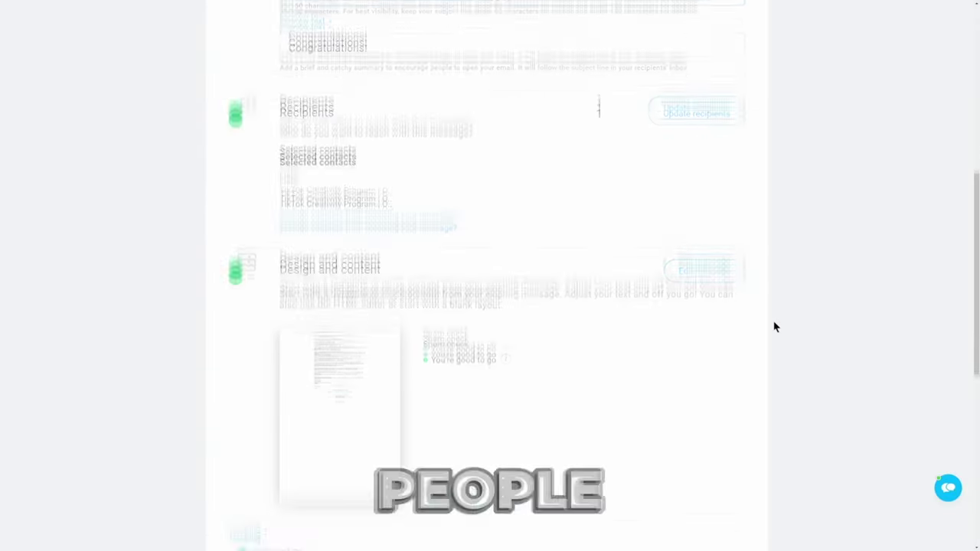
pyautogui.scroll(-7, 774, 327)
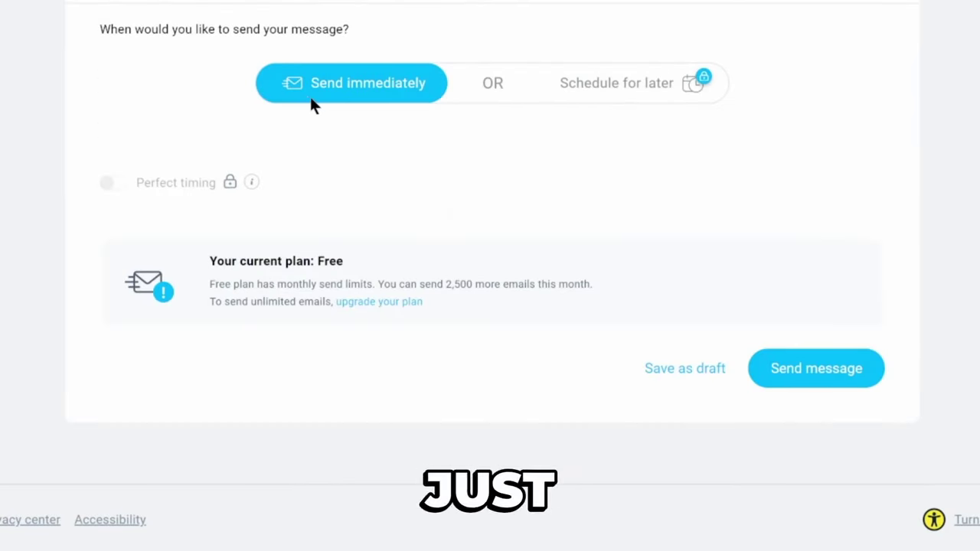
pyautogui.click(818, 369)
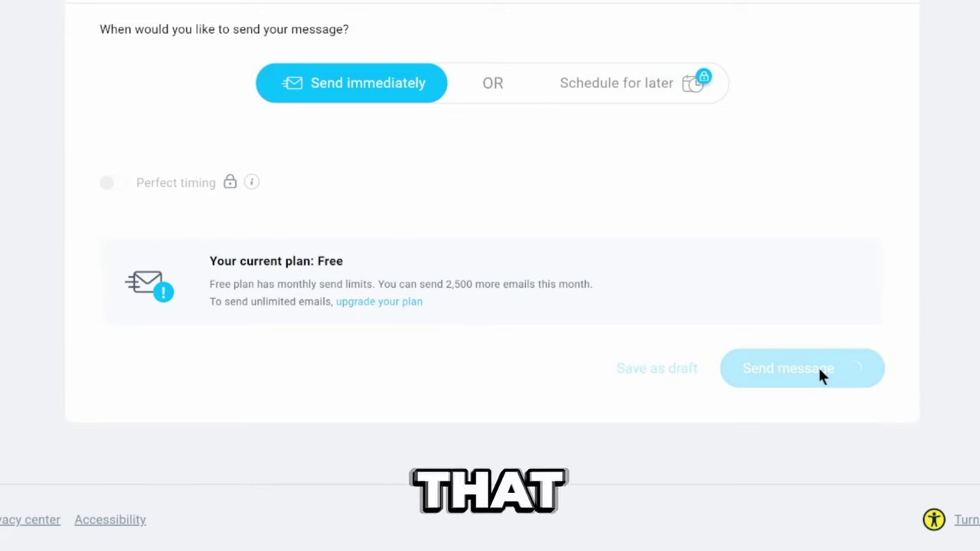
# Go to the Autoresponders tool and start creating an autoresponder
pyautogui.click(78, 21)
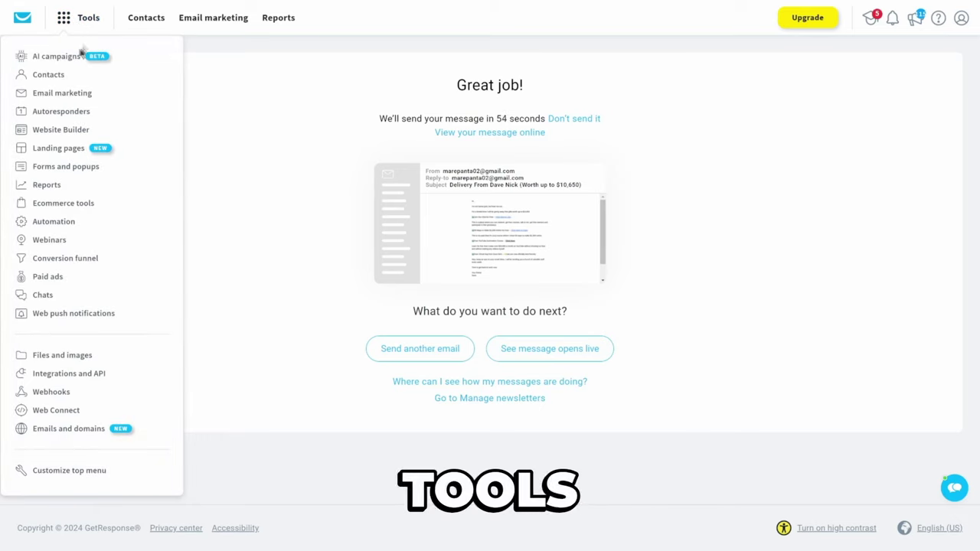
pyautogui.click(61, 111)
pyautogui.click(444, 265)
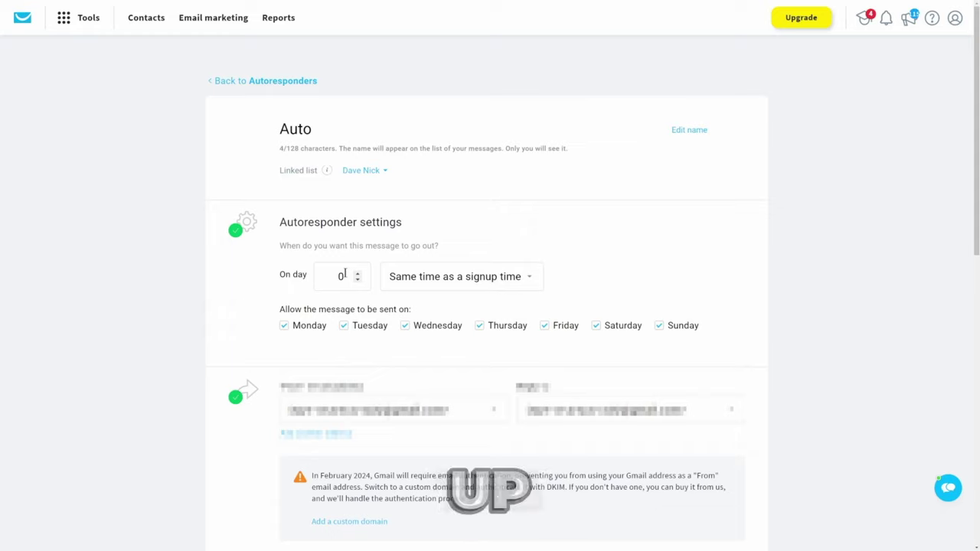
# Review the settings of the "Auto" autoresponder and try to publish it
pyautogui.scroll(-3, 199, 245)
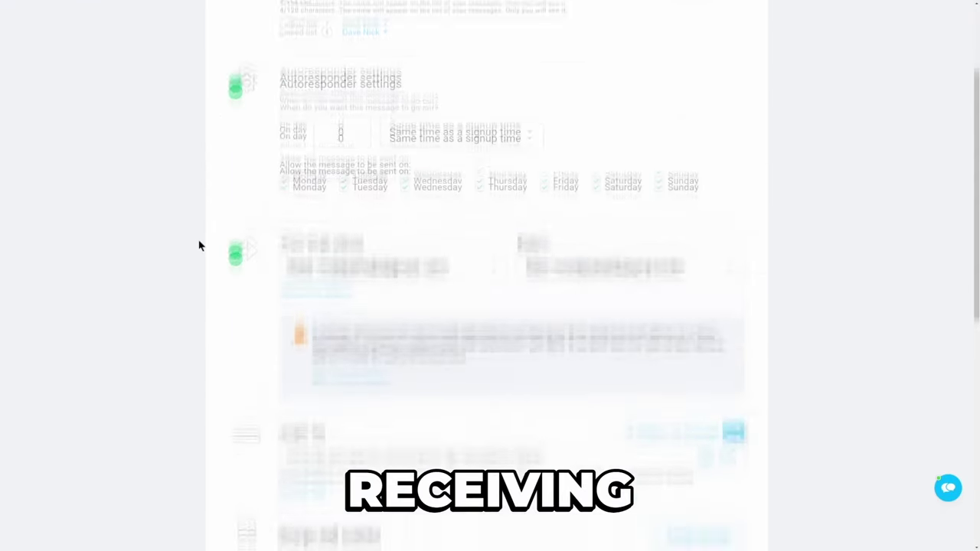
pyautogui.scroll(5, 200, 245)
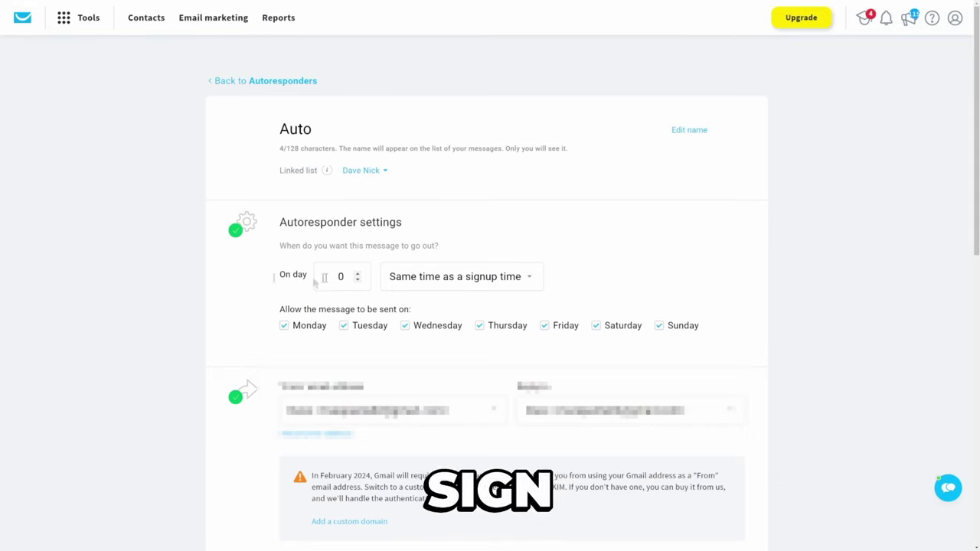
pyautogui.scroll(-10, 171, 262)
pyautogui.click(709, 422)
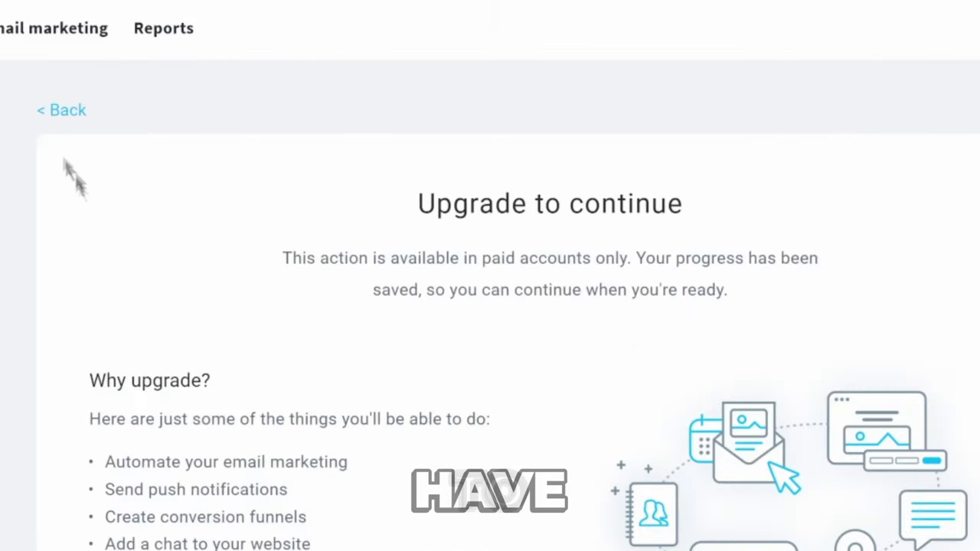
# Return to the "Auto" autoresponder's settings and raise the day on which its message goes out
pyautogui.click(61, 109)
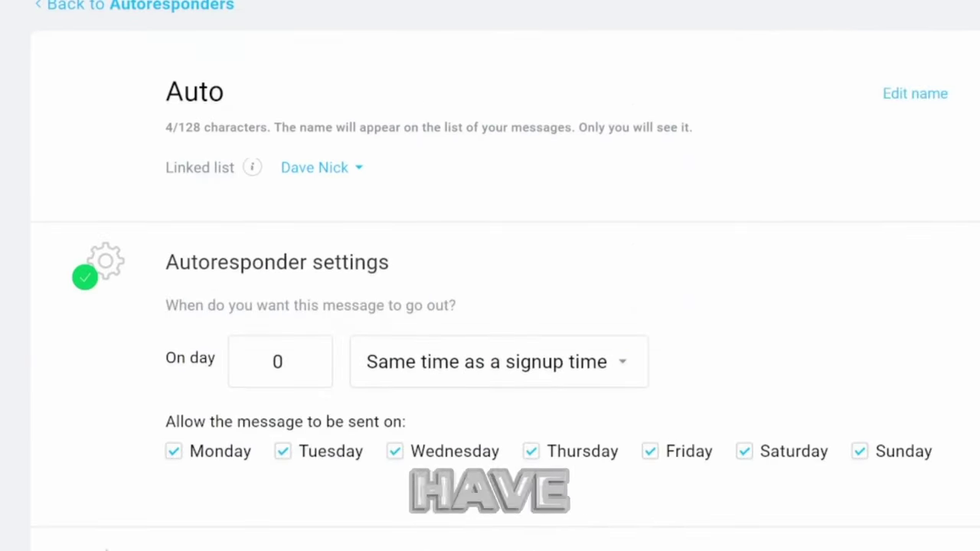
pyautogui.click(309, 357)
pyautogui.click(309, 357)
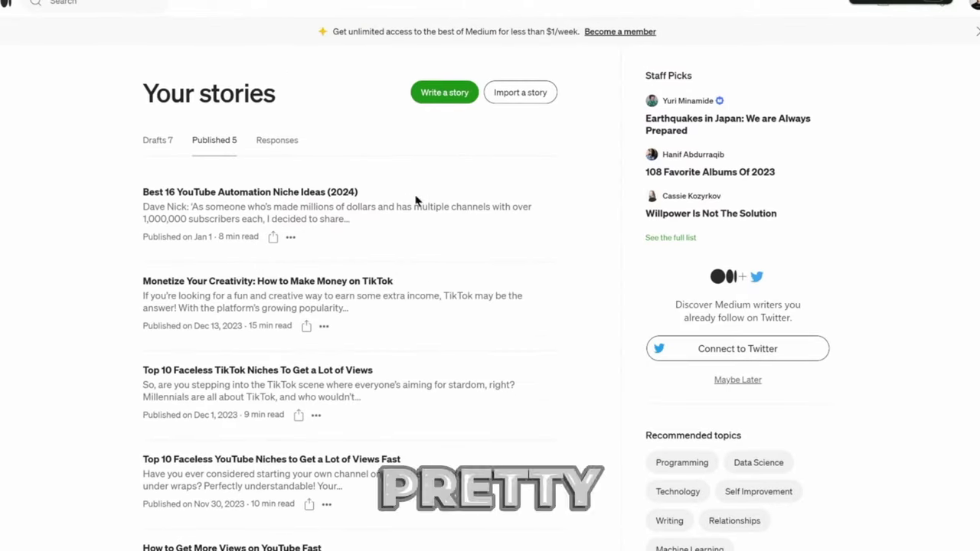
# In Medium, open the published story "Best 16 YouTube Automation Niche Ideas (2024)" and view its story stats
pyautogui.click(331, 193)
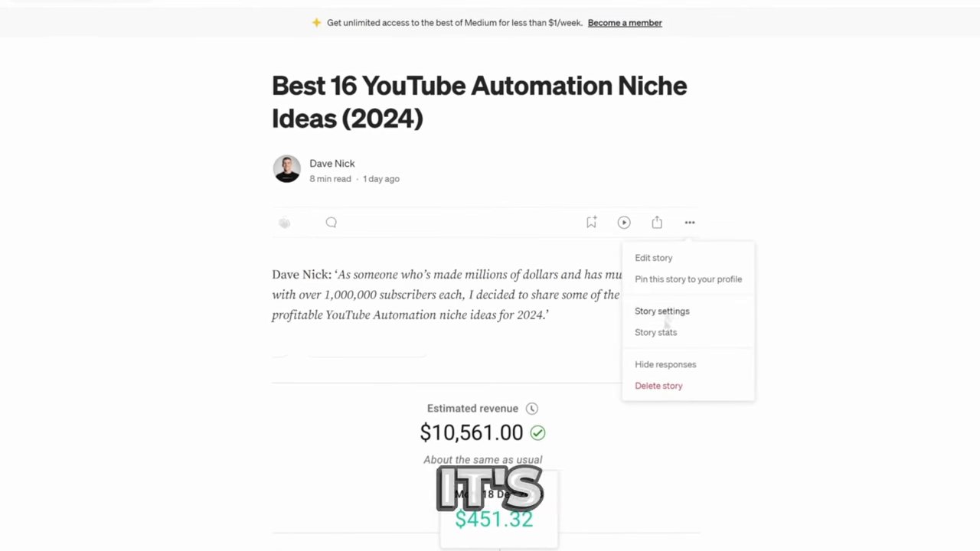
pyautogui.click(658, 333)
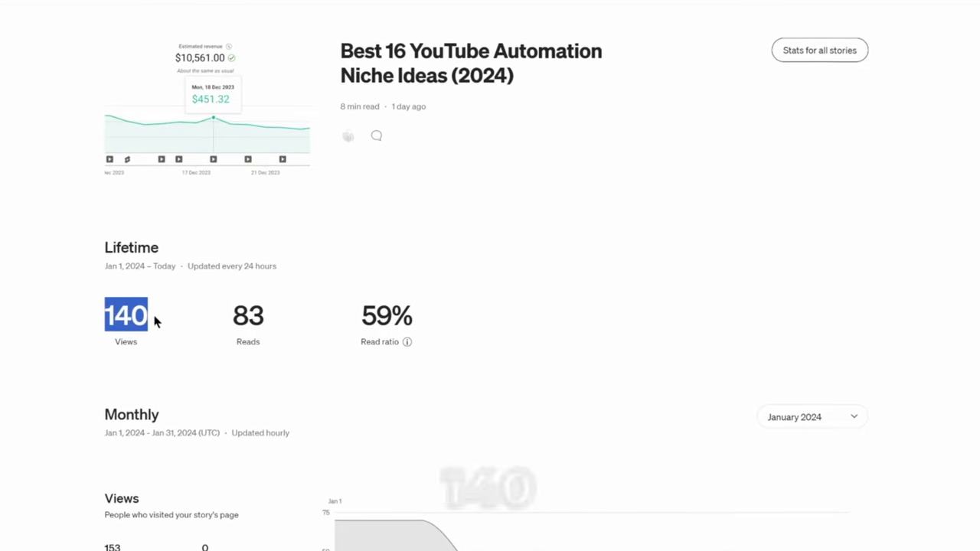
# Read through the "Best 16 YouTube Automation Niche Ideas (2024)" story, examining its promotional links and niche sections
pyautogui.click(464, 75)
pyautogui.scroll(-15, 690, 230)
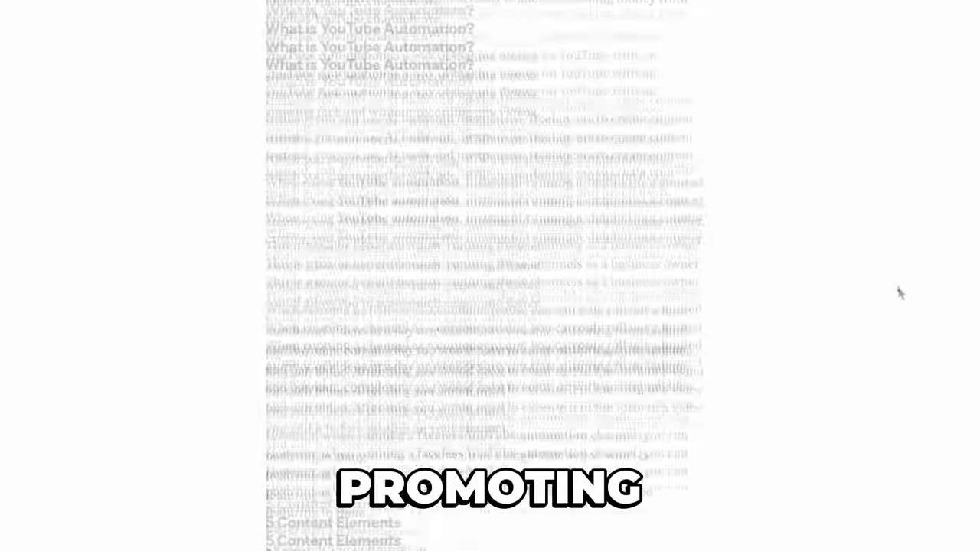
pyautogui.scroll(-15, 900, 293)
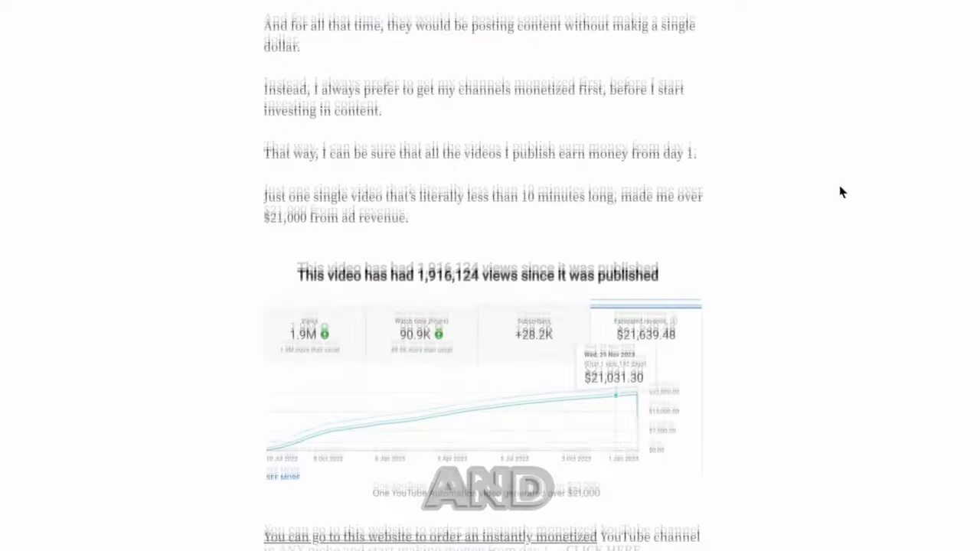
pyautogui.scroll(-15, 840, 192)
pyautogui.scroll(-15, 839, 184)
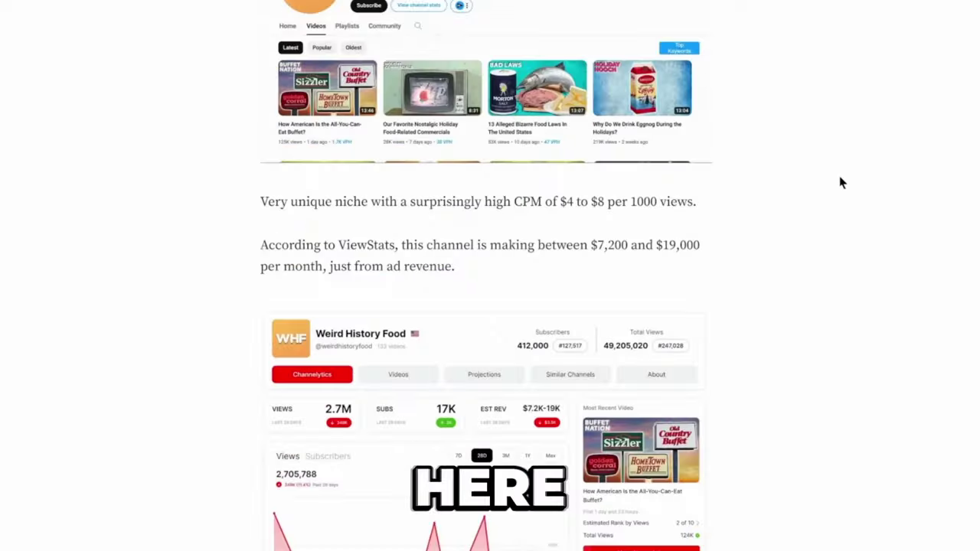
pyautogui.scroll(-15, 843, 182)
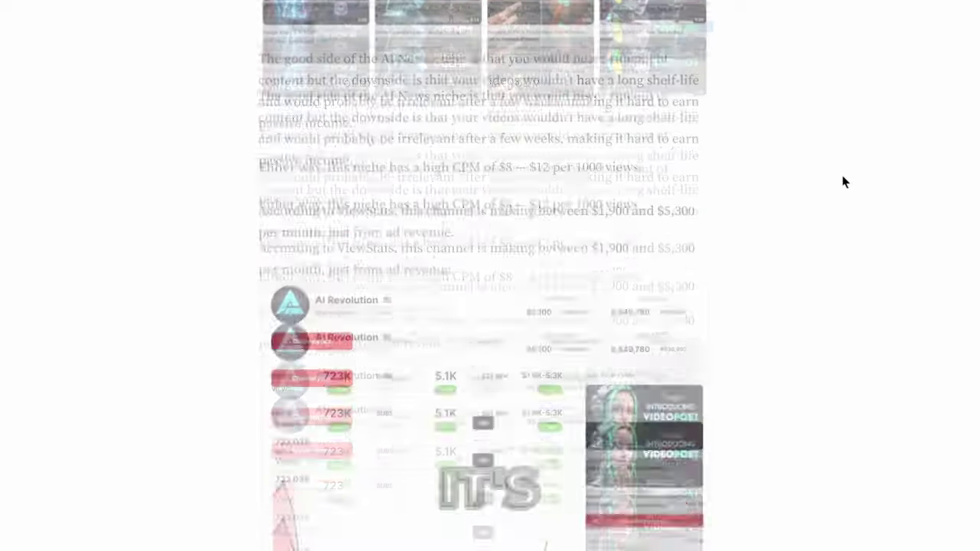
pyautogui.scroll(-3, 845, 182)
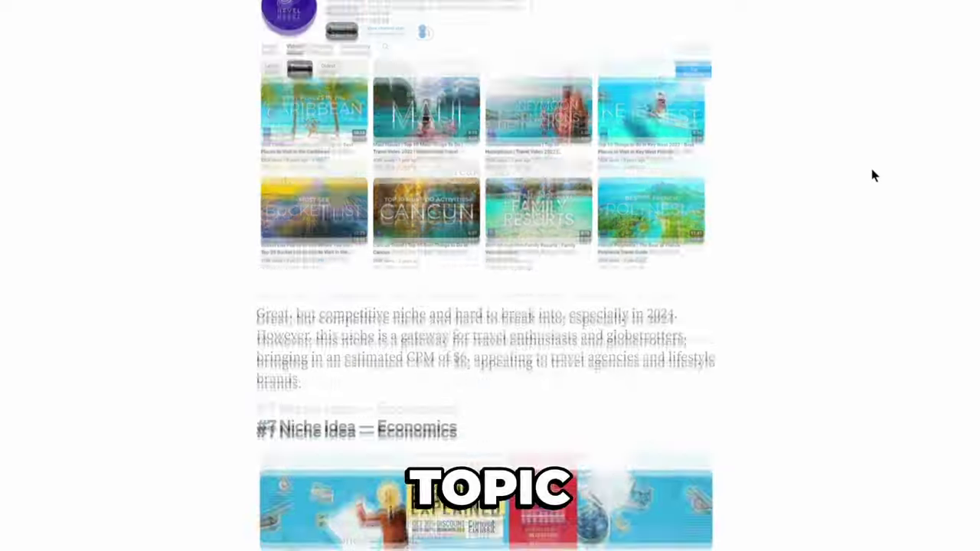
pyautogui.scroll(-3, 874, 176)
pyautogui.moveTo(976, 229); pyautogui.dragTo(977, 211)
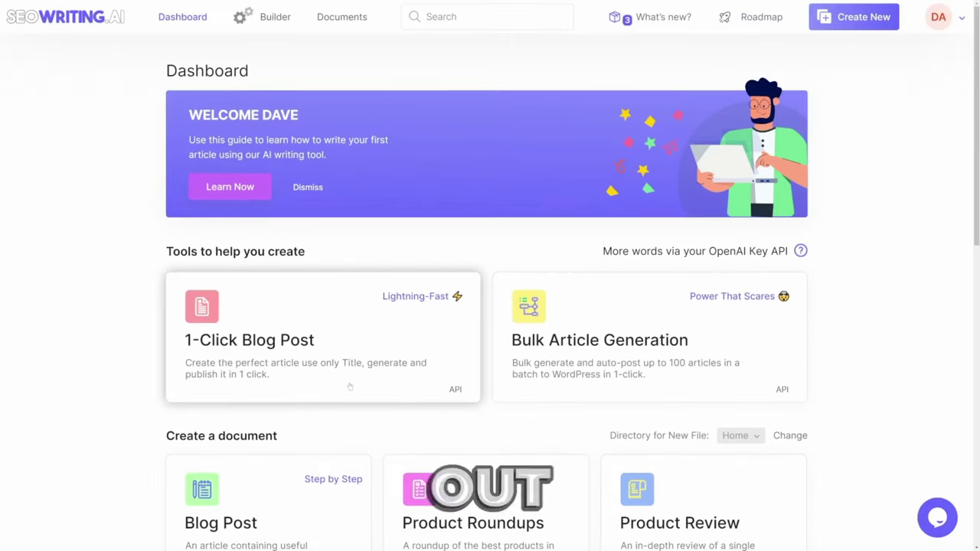
# In SEOWriting.AI, start a 1-Click Blog Post with the main keyword "10 Faceless TikTok Niches for Beginners" and generate a title
pyautogui.click(350, 387)
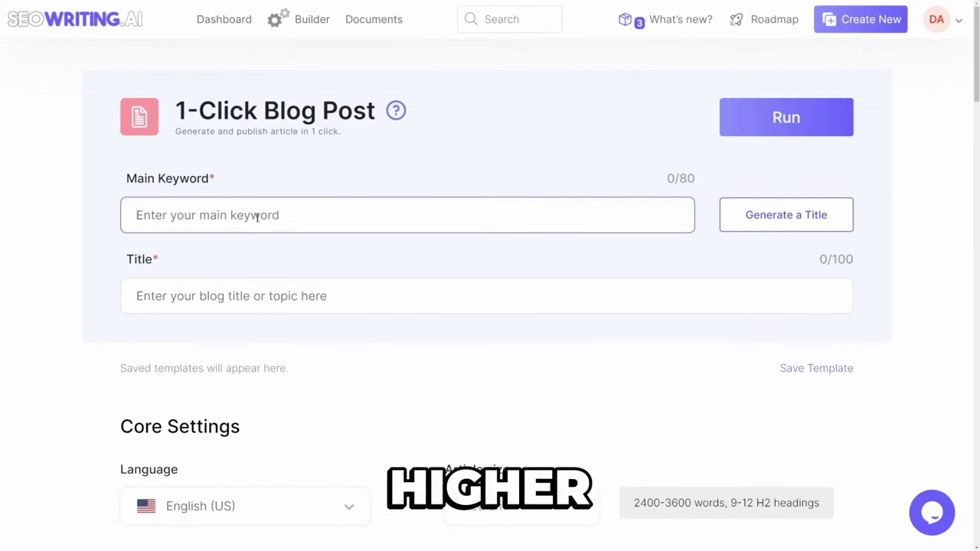
pyautogui.write('10 Faceless TikTok Niches for Beginners')
pyautogui.click(786, 215)
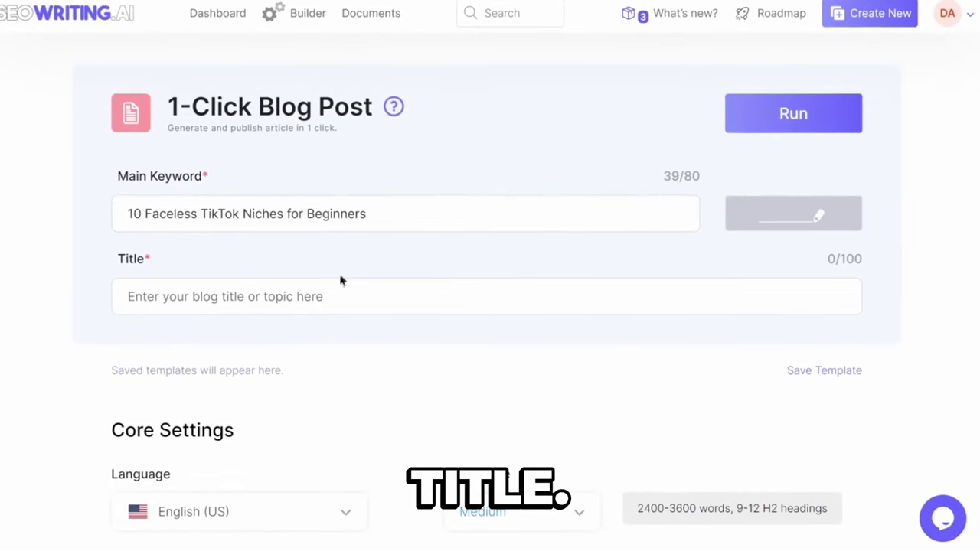
# Generate NLP keywords to include in the blog post's text
pyautogui.scroll(-3, 103, 312)
pyautogui.scroll(-15, 102, 311)
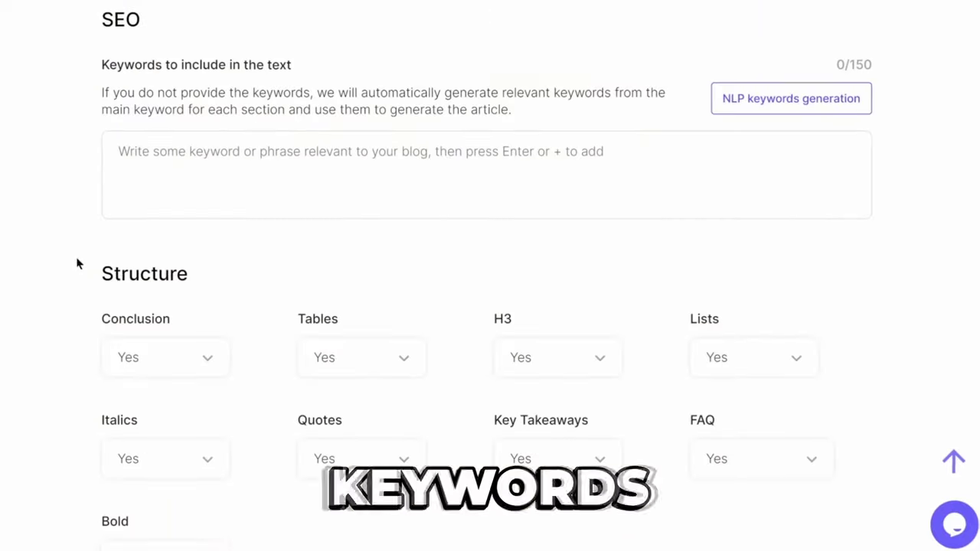
pyautogui.click(739, 95)
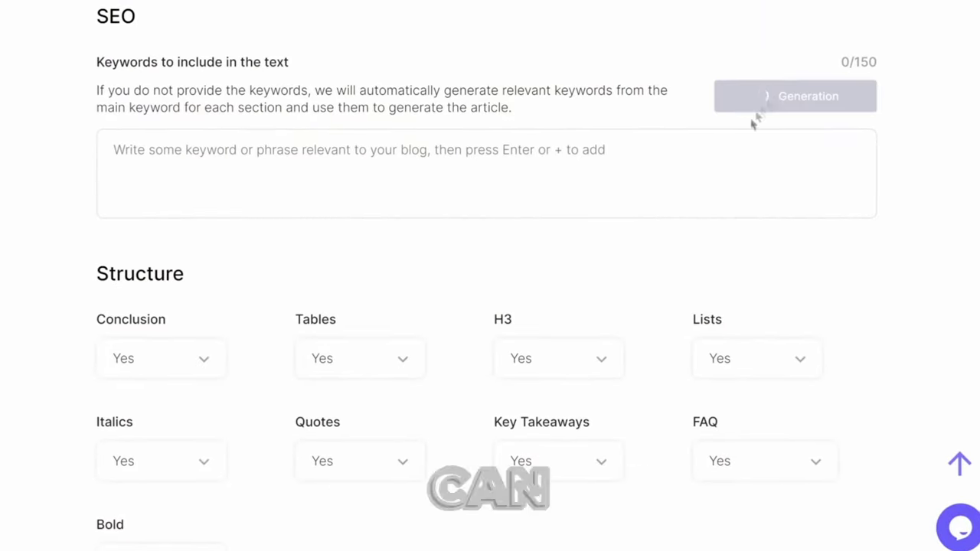
# Check the generated title and core settings, and run the 1-Click Blog Post generation
pyautogui.scroll(7, 904, 192)
pyautogui.scroll(10, 947, 202)
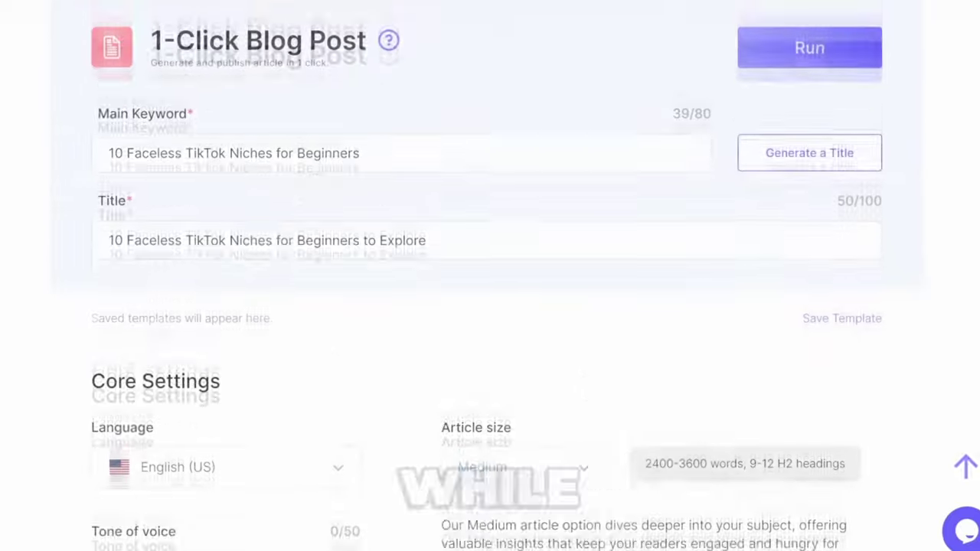
pyautogui.moveTo(427, 255); pyautogui.dragTo(57, 265)
pyautogui.click(32, 222)
pyautogui.scroll(-2, 21, 272)
pyautogui.scroll(-15, 22, 271)
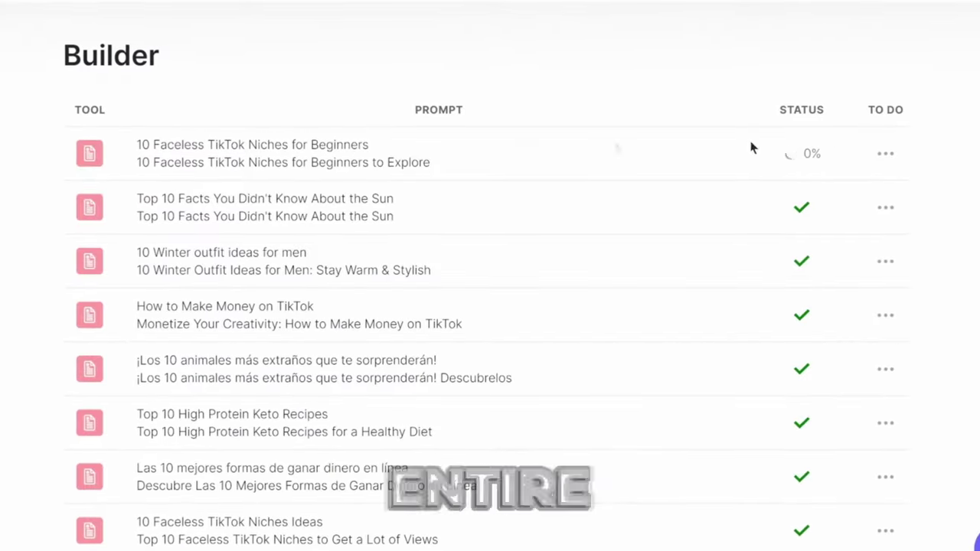
# Open the finished article "Top 10 Faceless TikTok Niches to Get a Lot of Views" and read through its takeaways, sections and FAQ
pyautogui.scroll(-3, 750, 148)
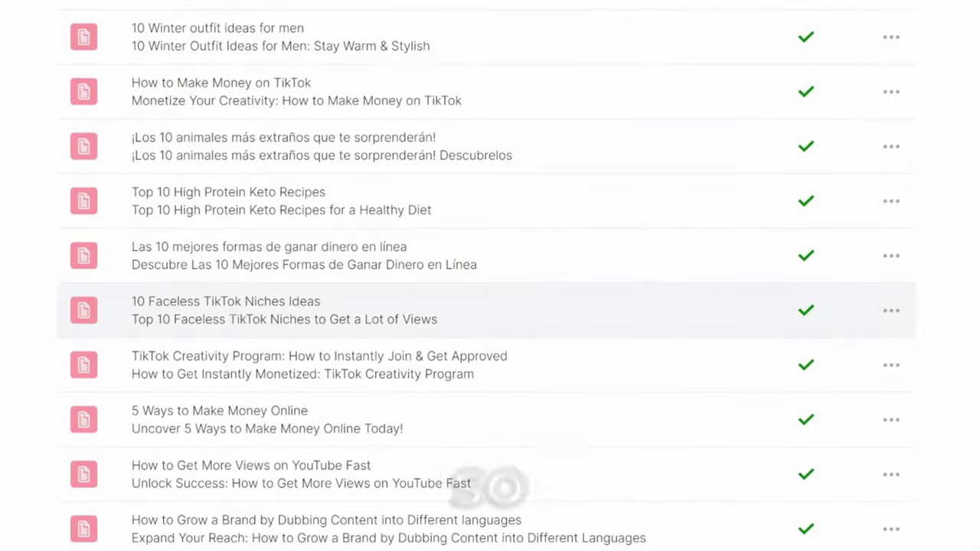
pyautogui.click(233, 312)
pyautogui.scroll(-5, 429, 299)
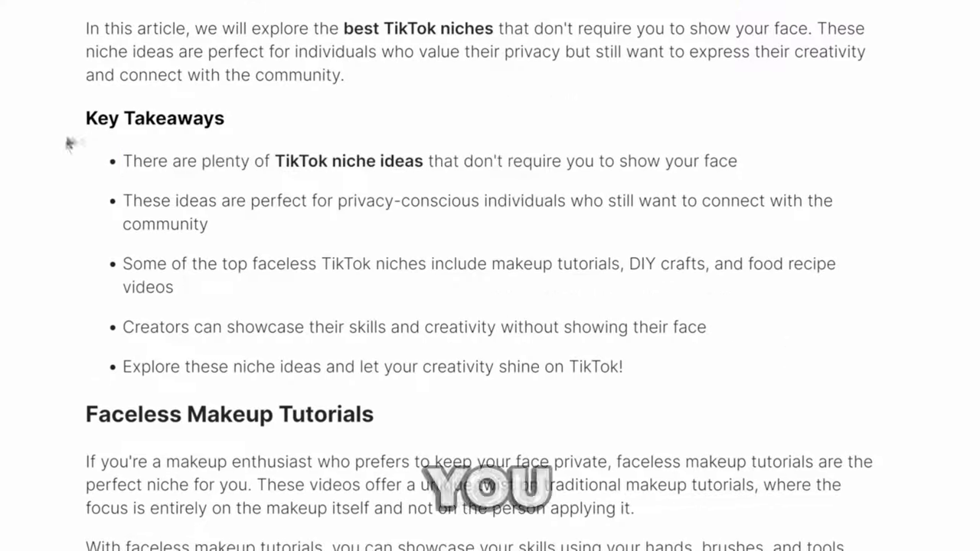
pyautogui.scroll(-13, 590, 191)
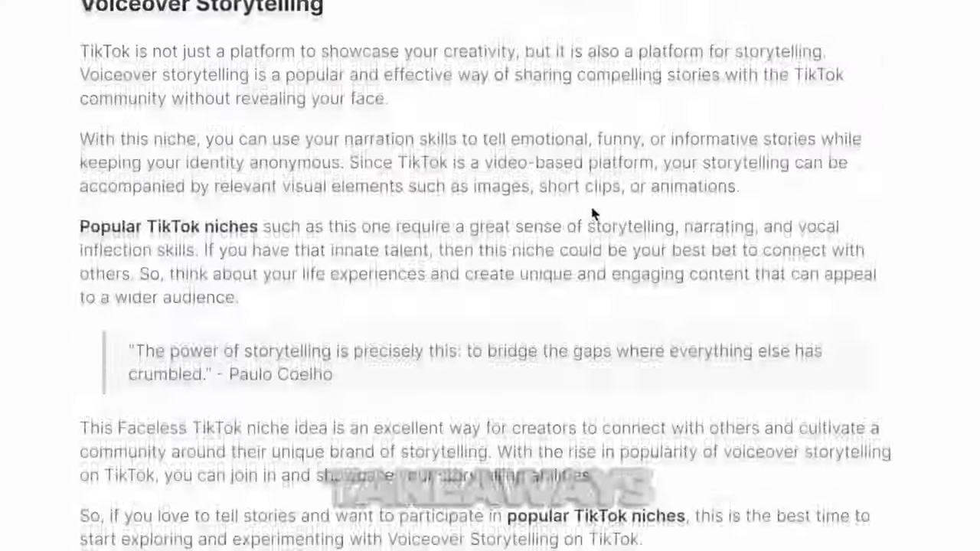
pyautogui.scroll(-20, 849, 232)
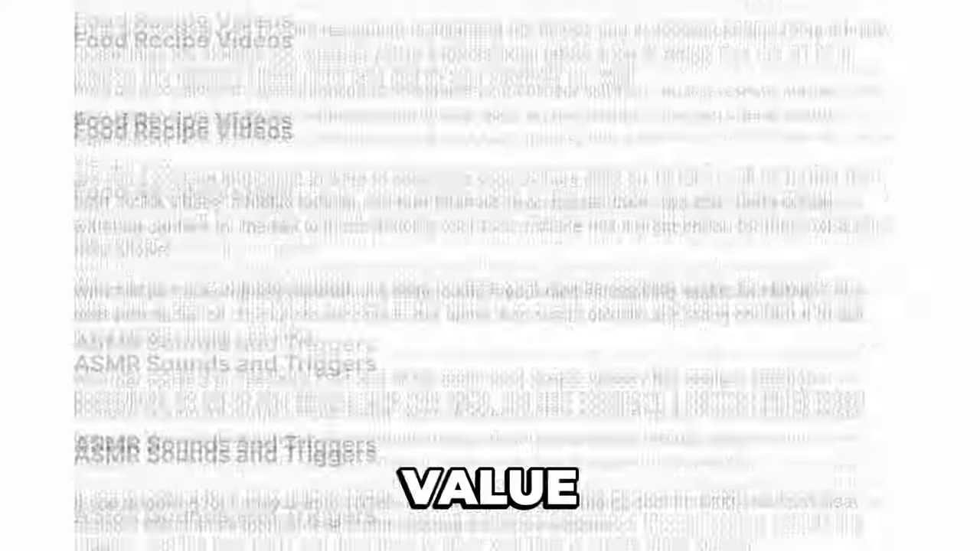
pyautogui.scroll(-20, 491, 276)
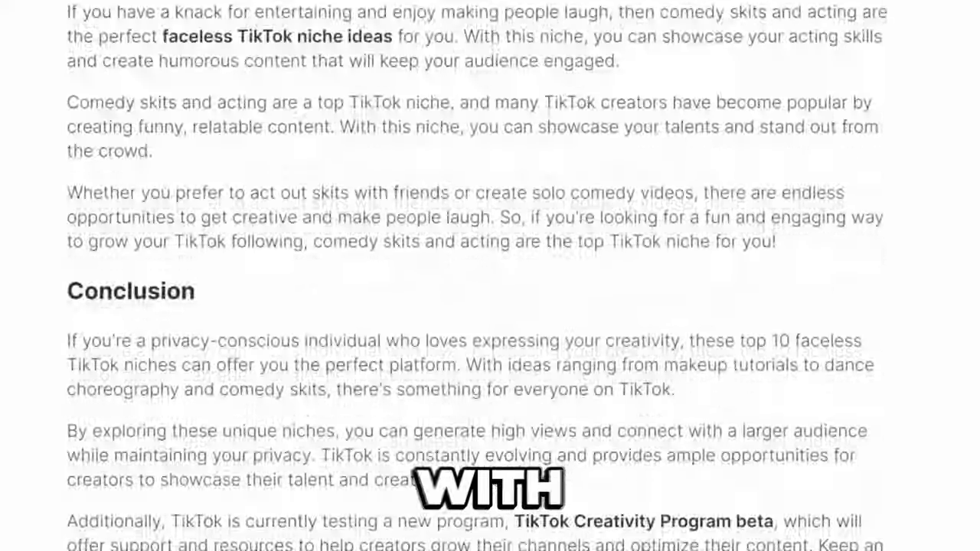
pyautogui.scroll(-10, 491, 276)
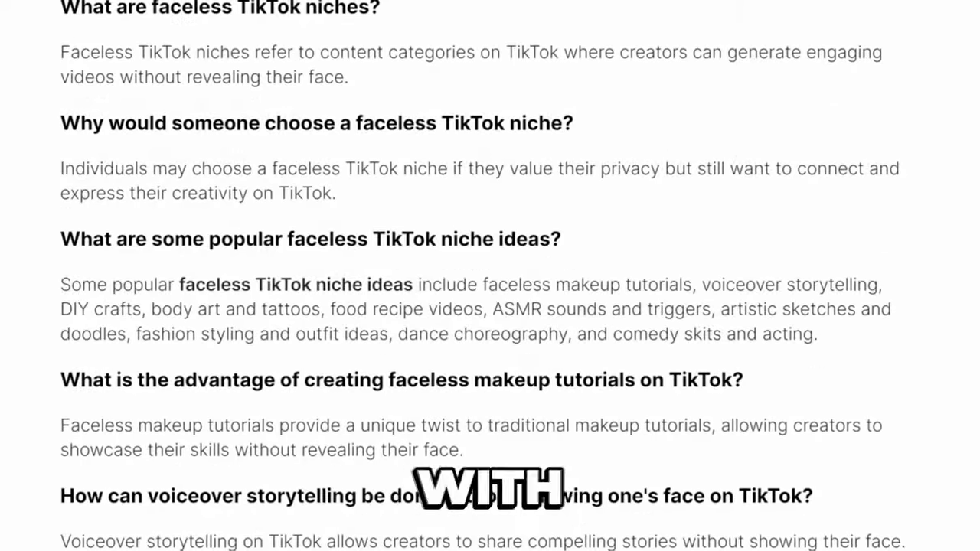